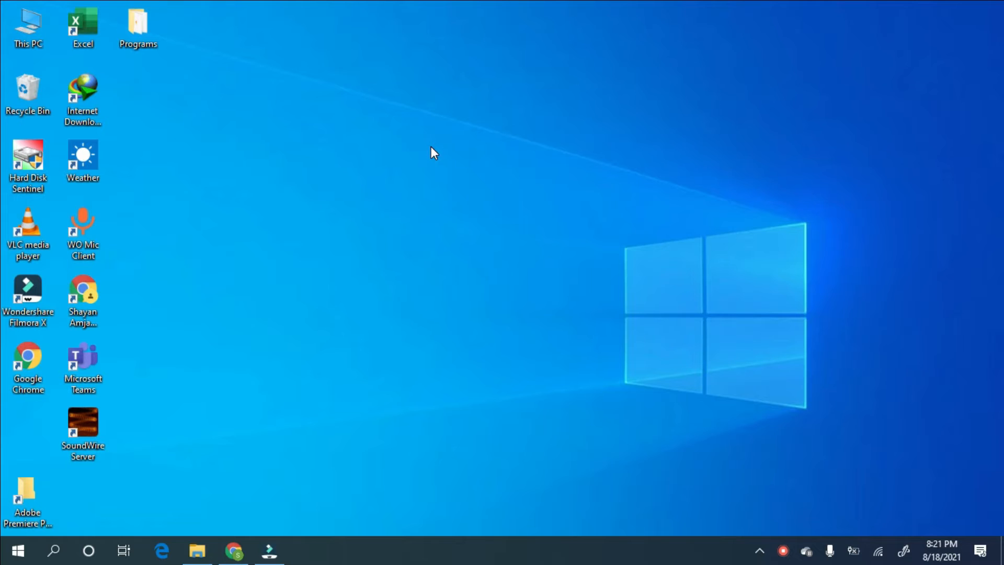
# - Search Google for 'xampp download' in a new Chrome tab and open the apachefriends.org download page
pyautogui.click(233, 550)
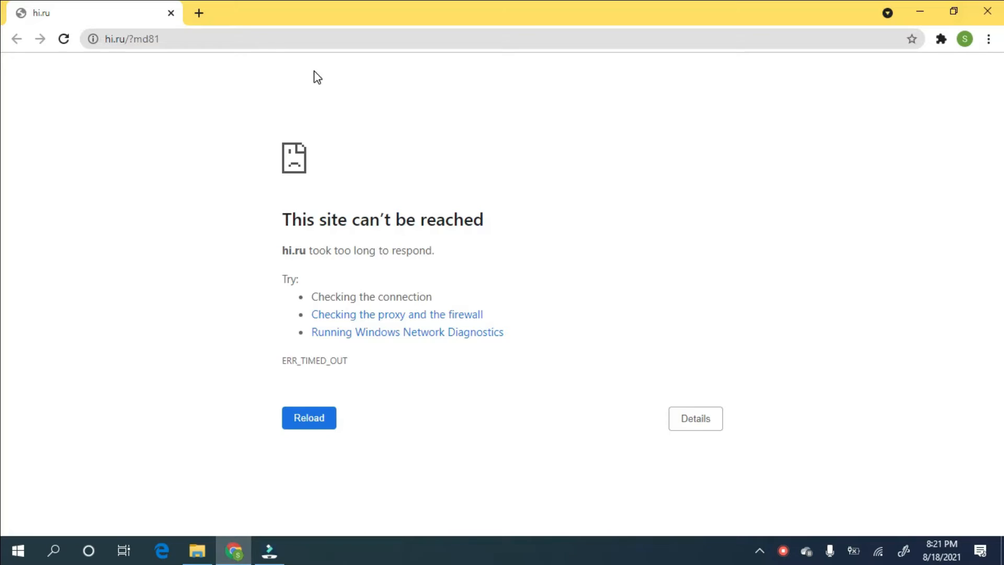
pyautogui.click(206, 6)
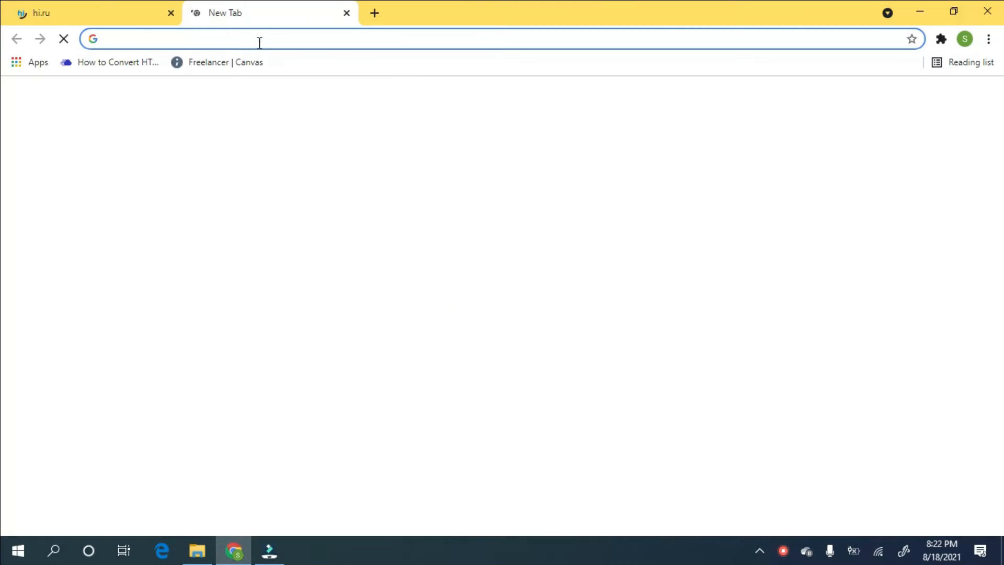
pyautogui.click(259, 42)
pyautogui.write('xa')
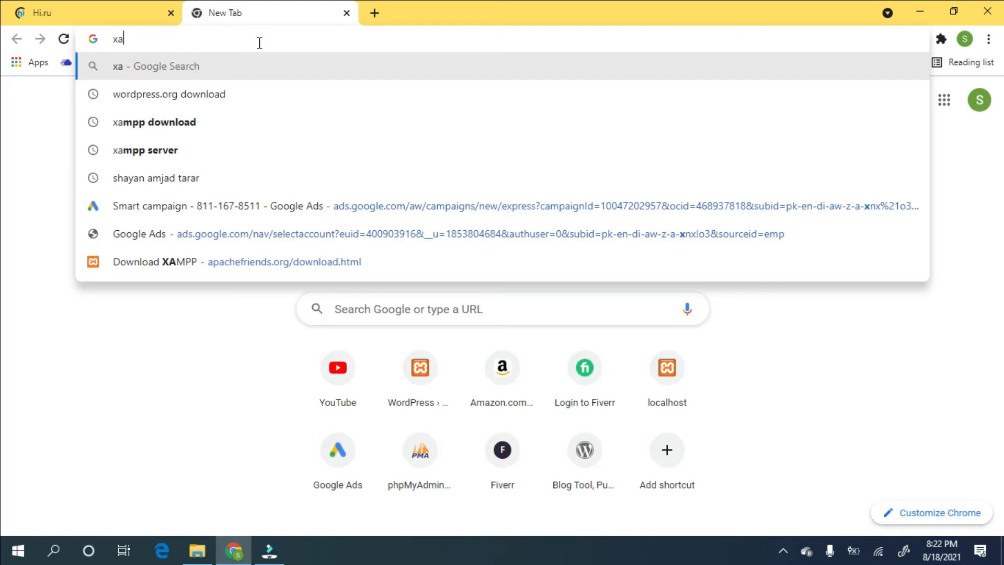
pyautogui.write('mpp download')
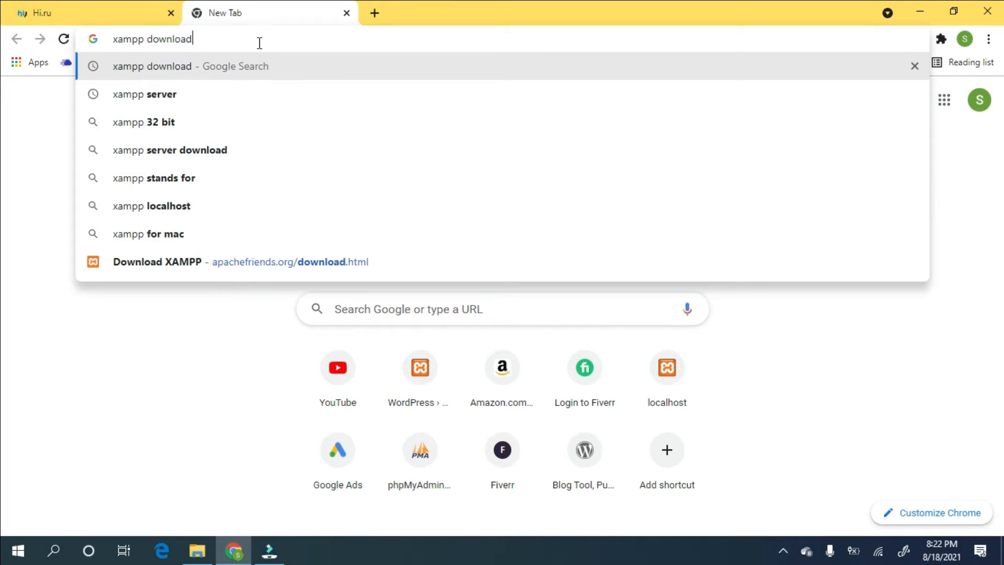
pyautogui.press('Return')
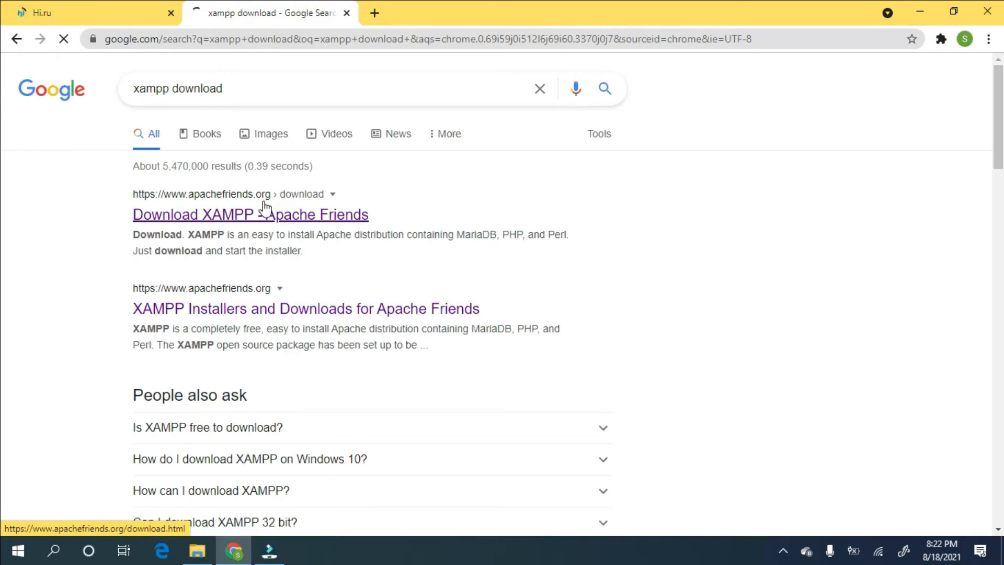
pyautogui.rightClick(263, 204)
pyautogui.click(244, 212)
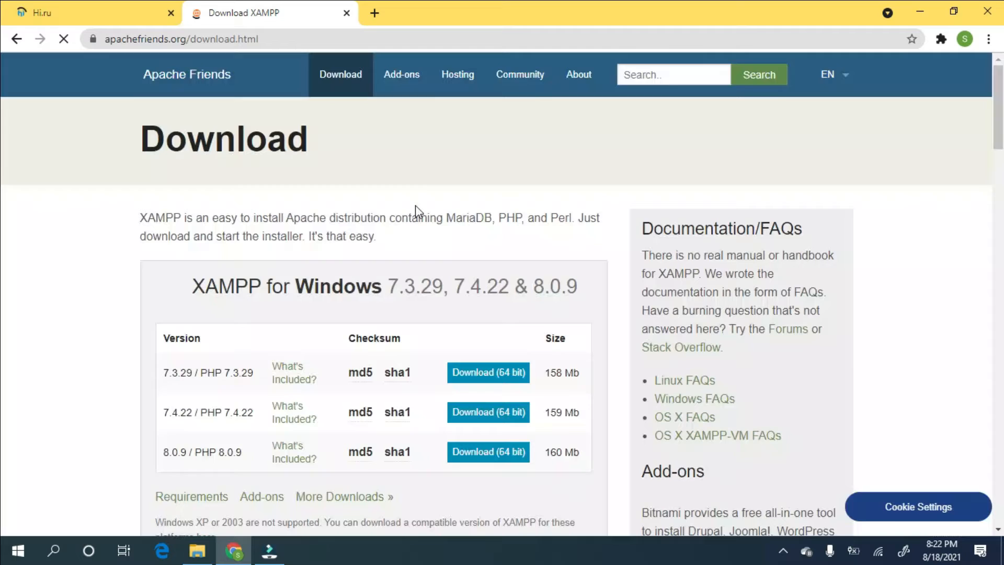
pyautogui.scroll(-1, 432, 217)
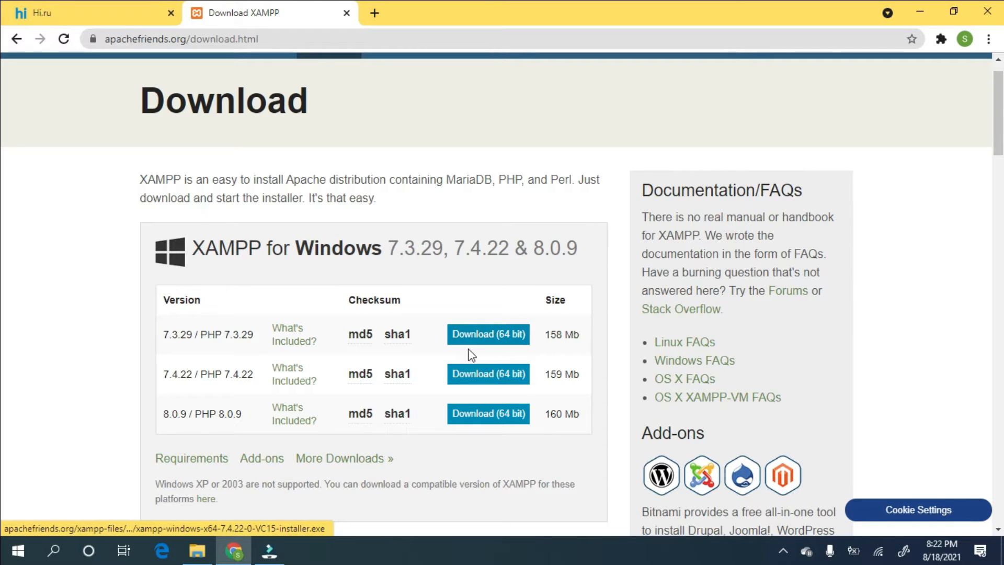
# - Download the 64-bit XAMPP 7.3.29 installer to Downloads\Programs, keeping the duplicate under a numbered name
pyautogui.click(486, 329)
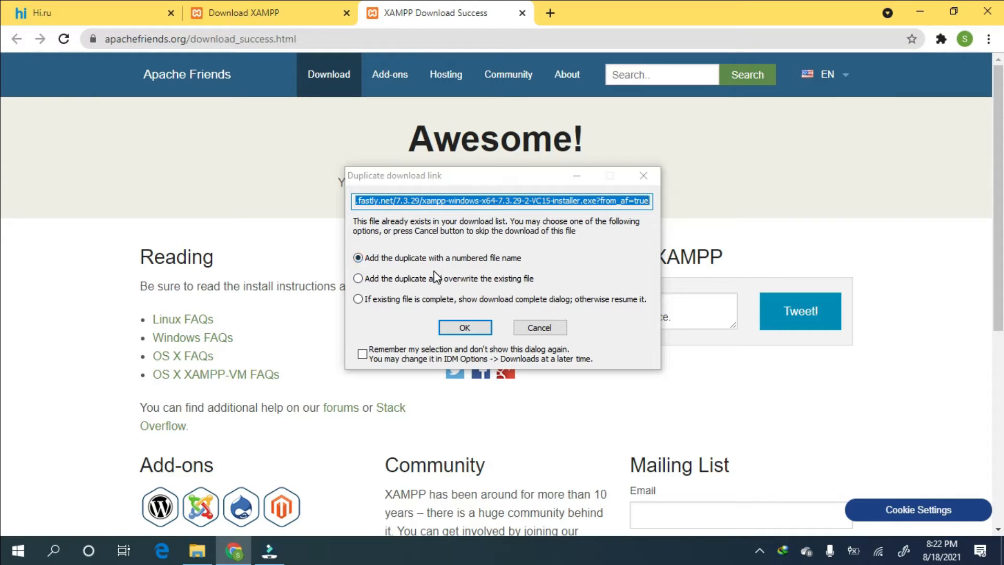
pyautogui.click(469, 330)
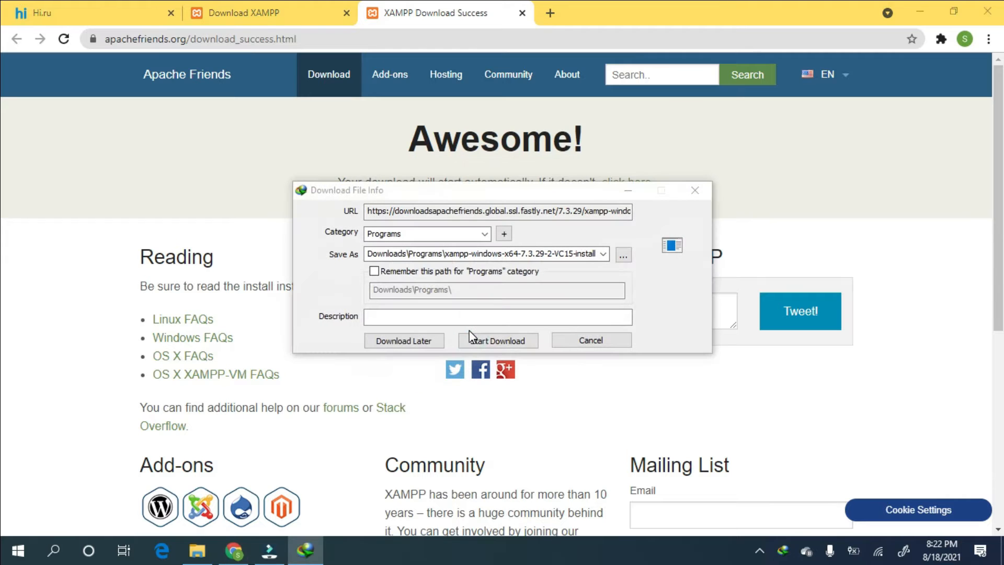
pyautogui.click(490, 342)
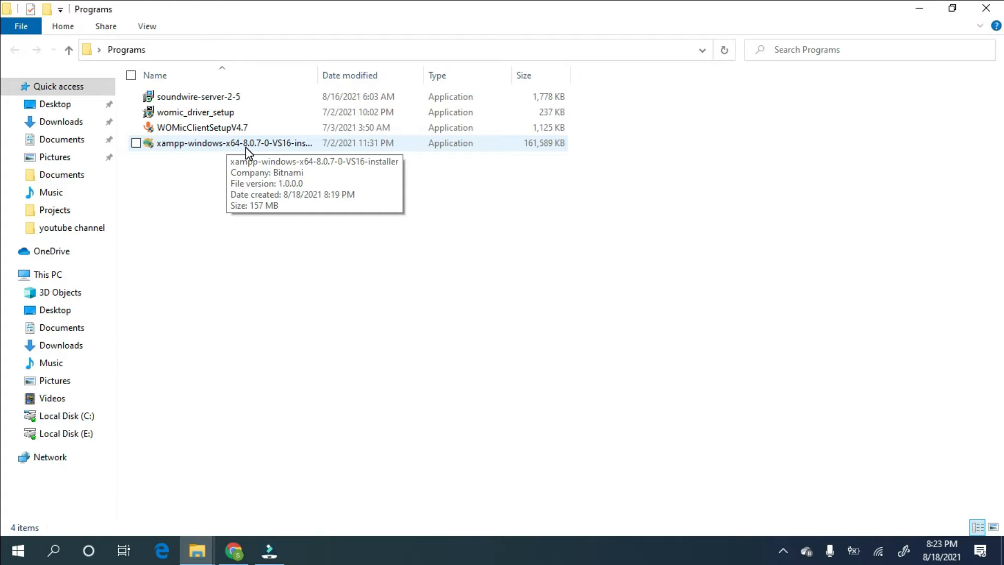
# - Run the xampp-windows-x64-8.0.7 installer from the Programs folder, approve UAC, and minimize File Explorer
pyautogui.click(301, 146)
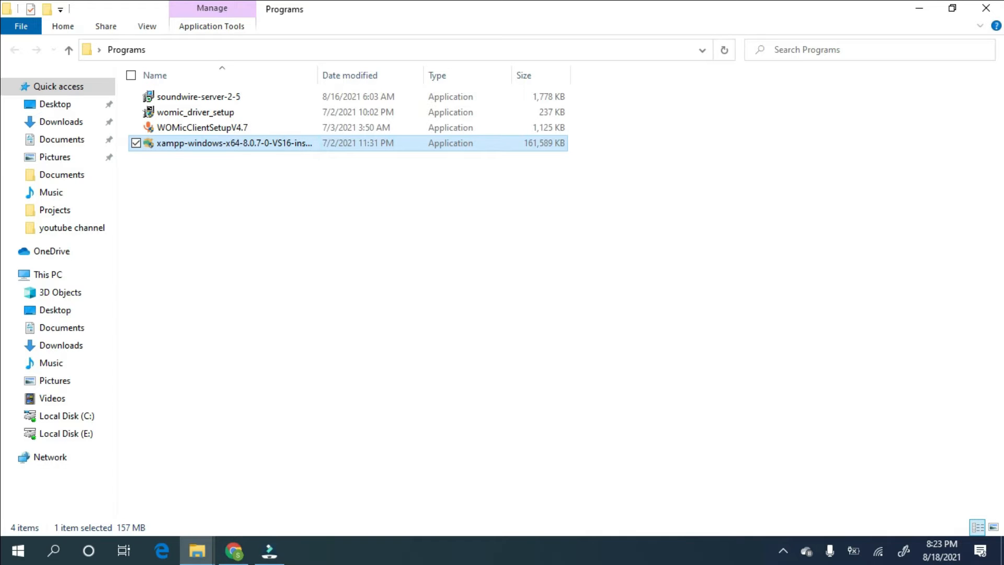
pyautogui.click(437, 364)
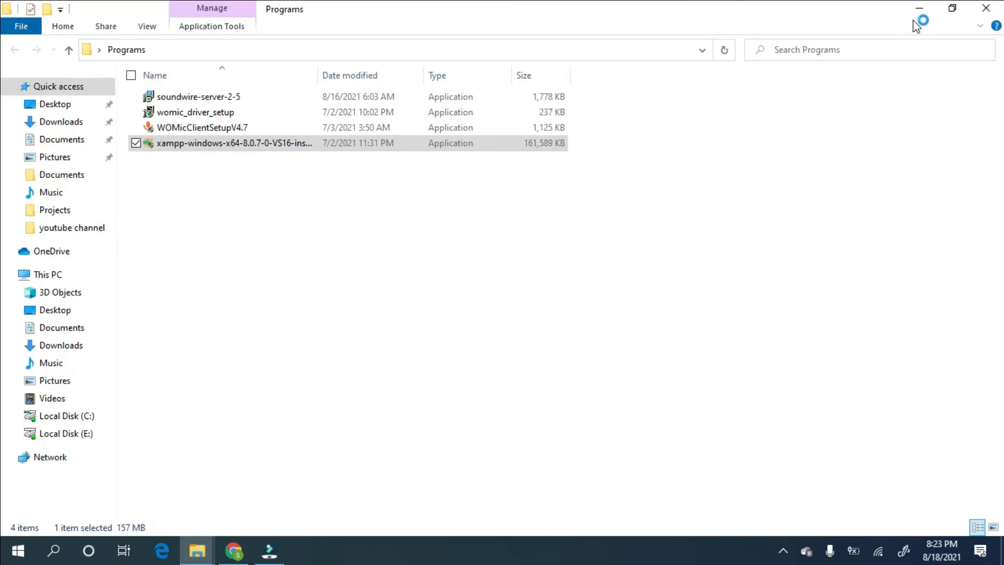
pyautogui.click(919, 12)
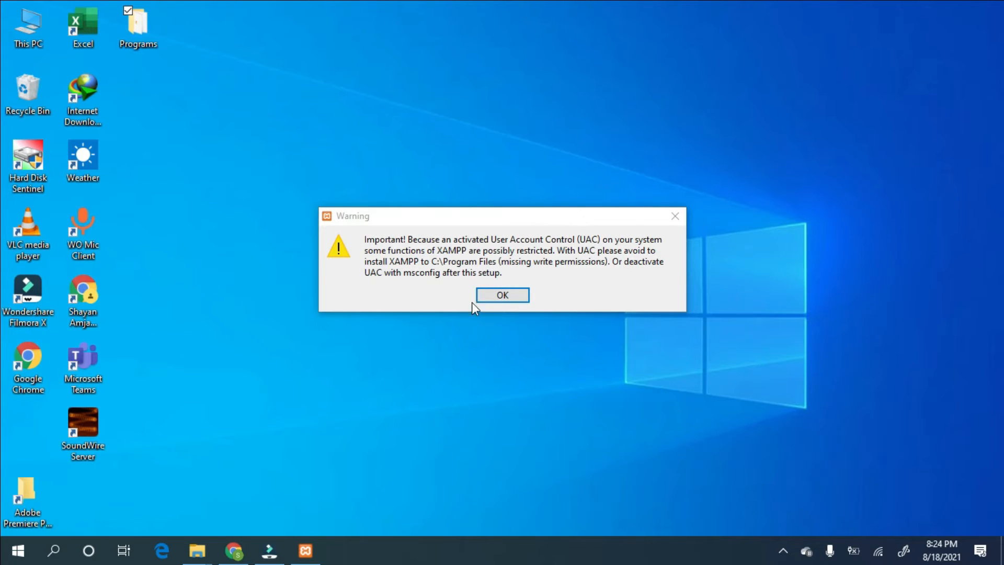
# - Dismiss the UAC warning and accept default components, the C:\xampp folder and English in setup
pyautogui.click(500, 301)
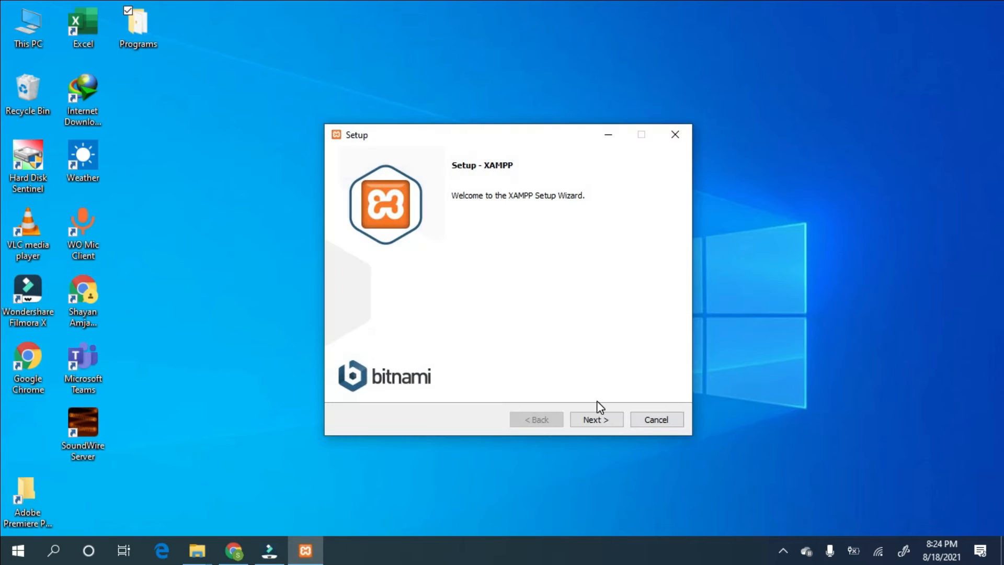
pyautogui.click(596, 419)
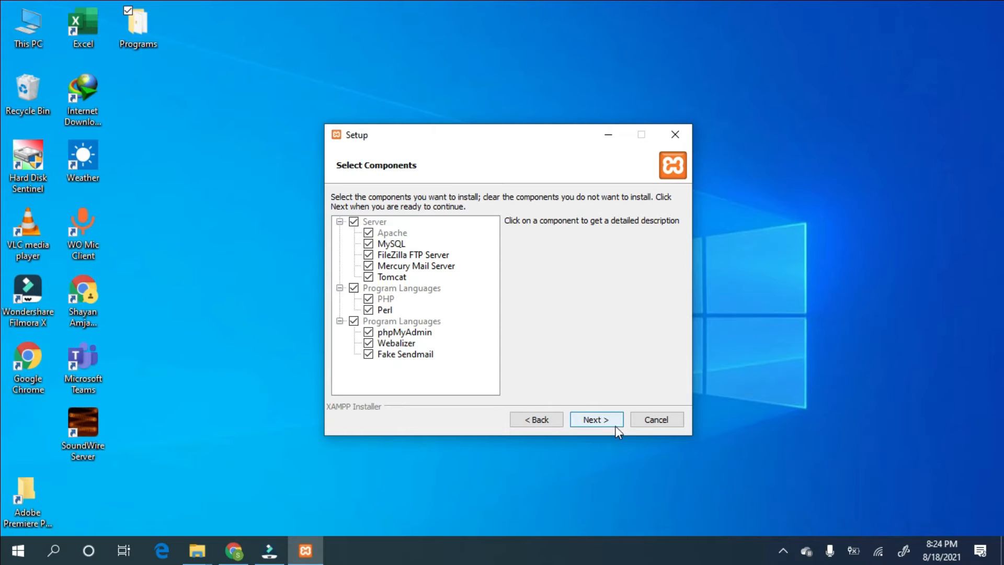
pyautogui.click(596, 420)
pyautogui.click(448, 219)
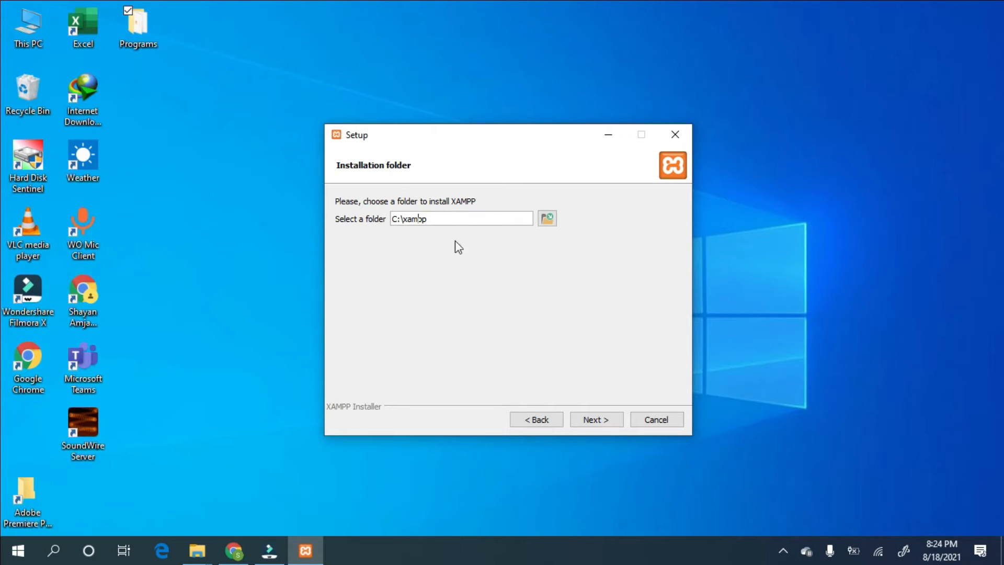
pyautogui.click(604, 422)
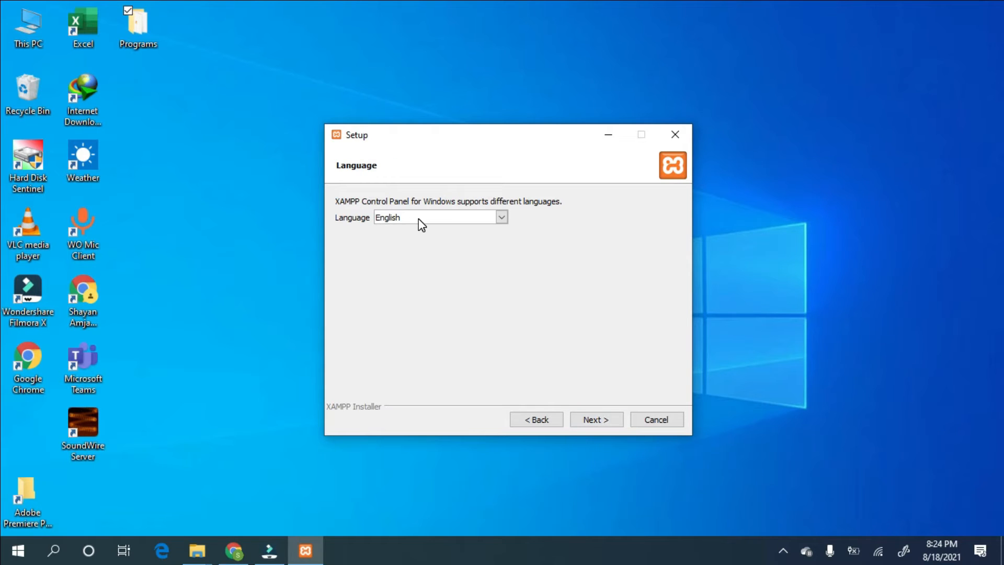
pyautogui.click(602, 414)
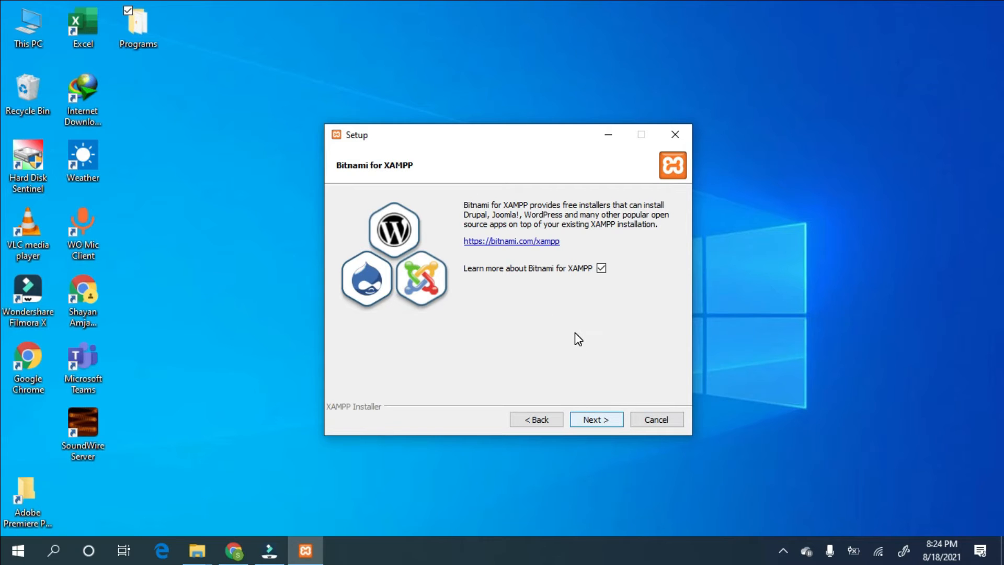
pyautogui.click(598, 418)
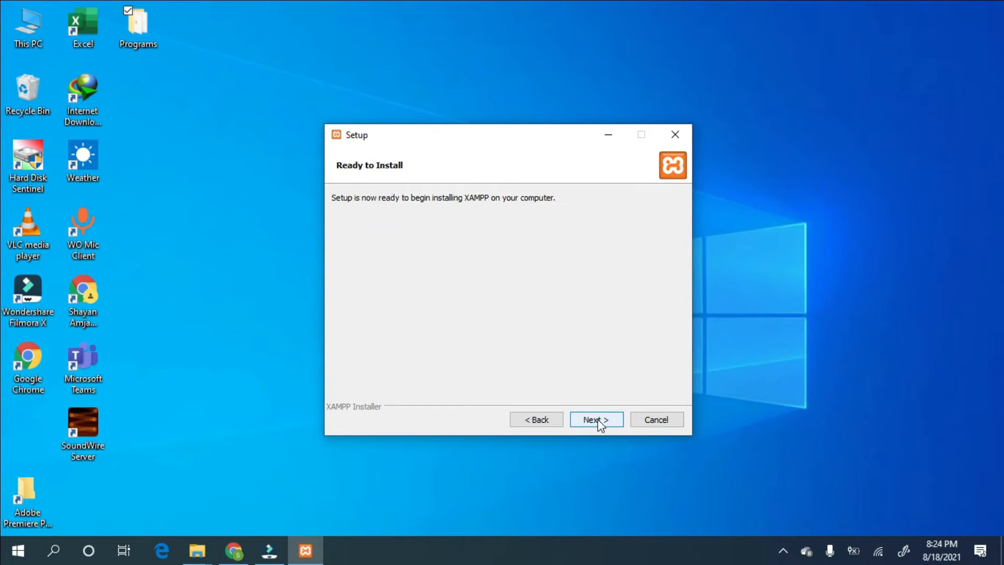
pyautogui.click(916, 5)
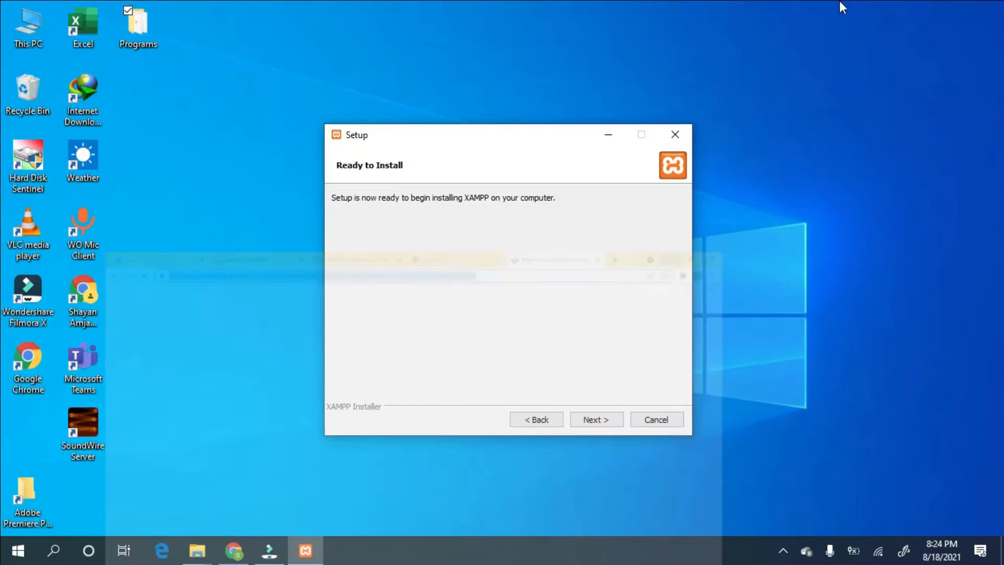
# - Start the XAMPP installation from Ready to Install and let it run to completion
pyautogui.click(596, 418)
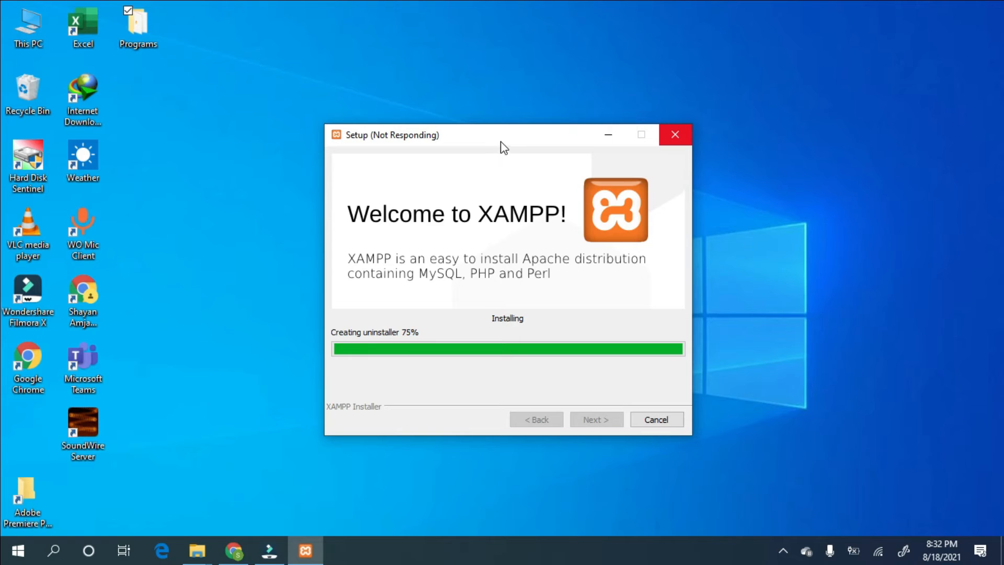
pyautogui.moveTo(502, 139); pyautogui.dragTo(517, 127)
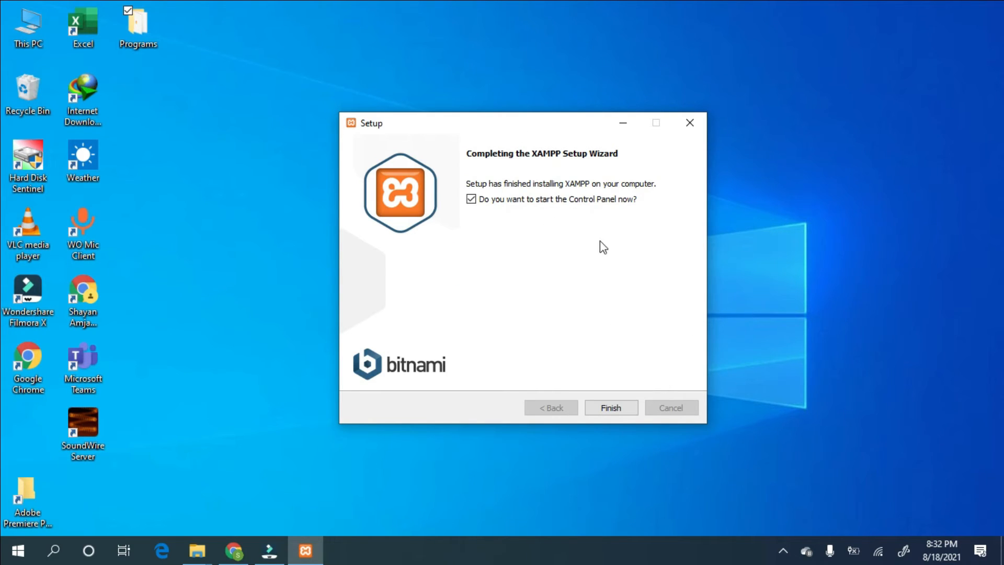
# - Finish setup to open the Control Panel, then start Apache and MySQL
pyautogui.click(616, 403)
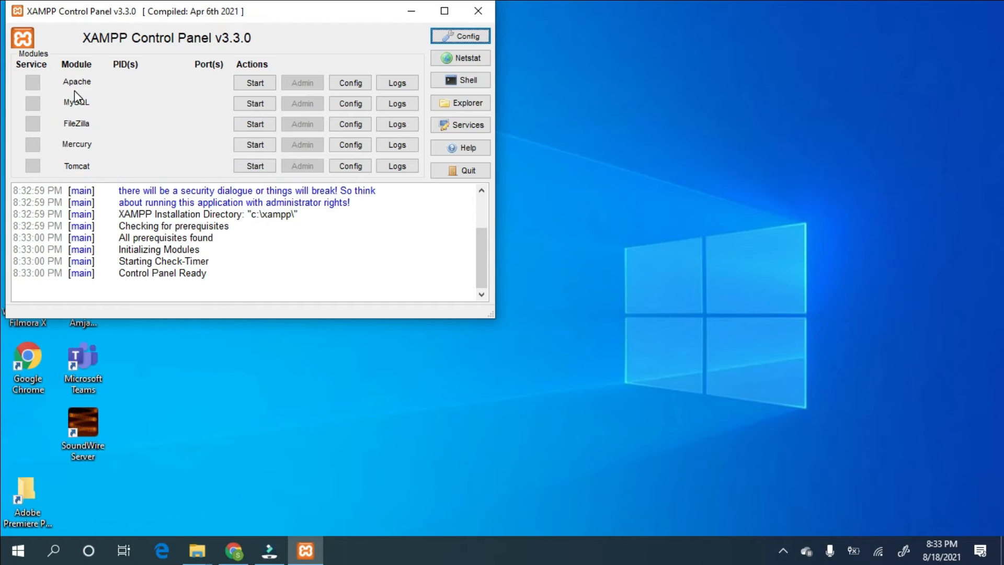
pyautogui.click(254, 84)
pyautogui.click(256, 102)
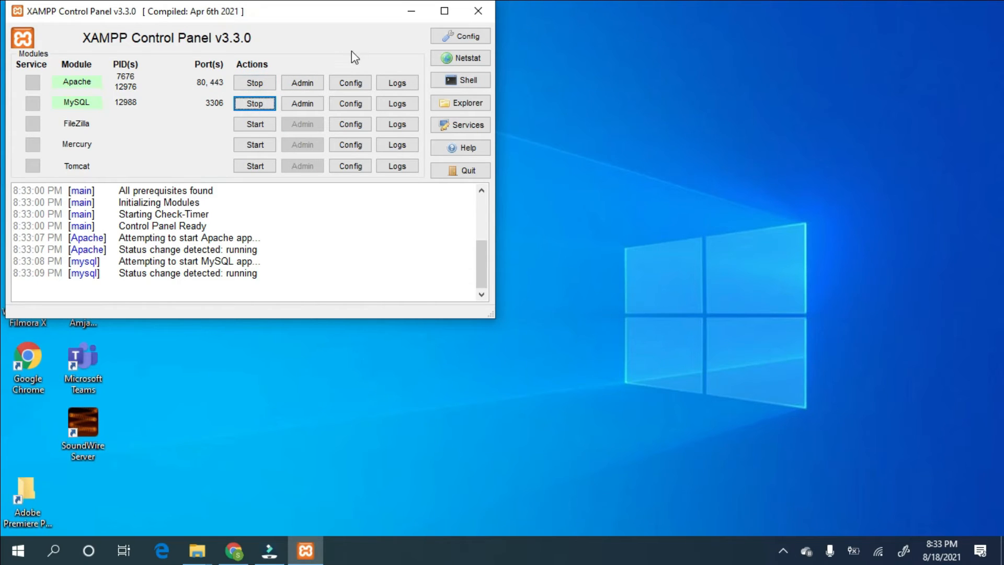
# - Search 'wordpress.org download' in a new Chrome tab and open the WordPress.org download page
pyautogui.click(411, 11)
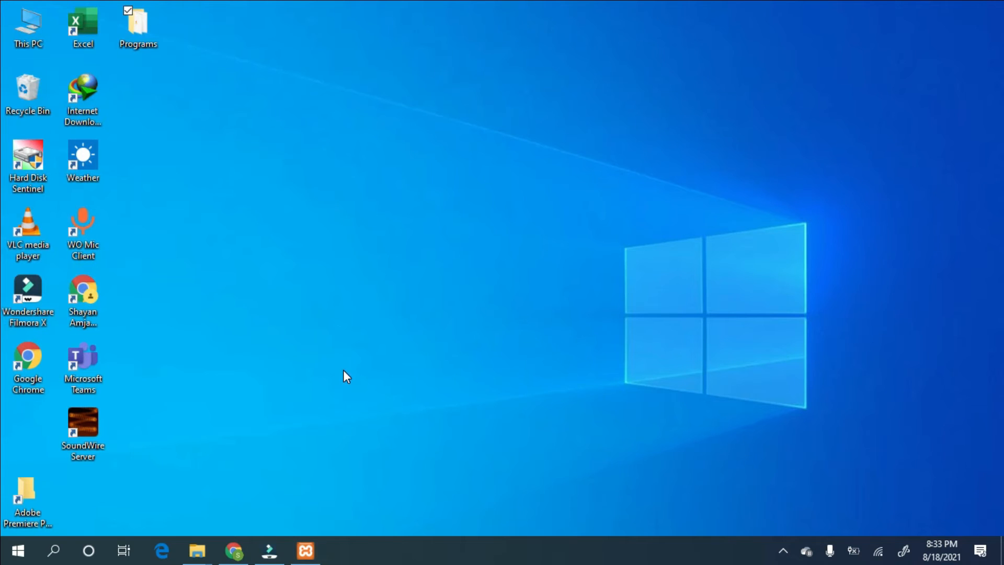
pyautogui.click(234, 550)
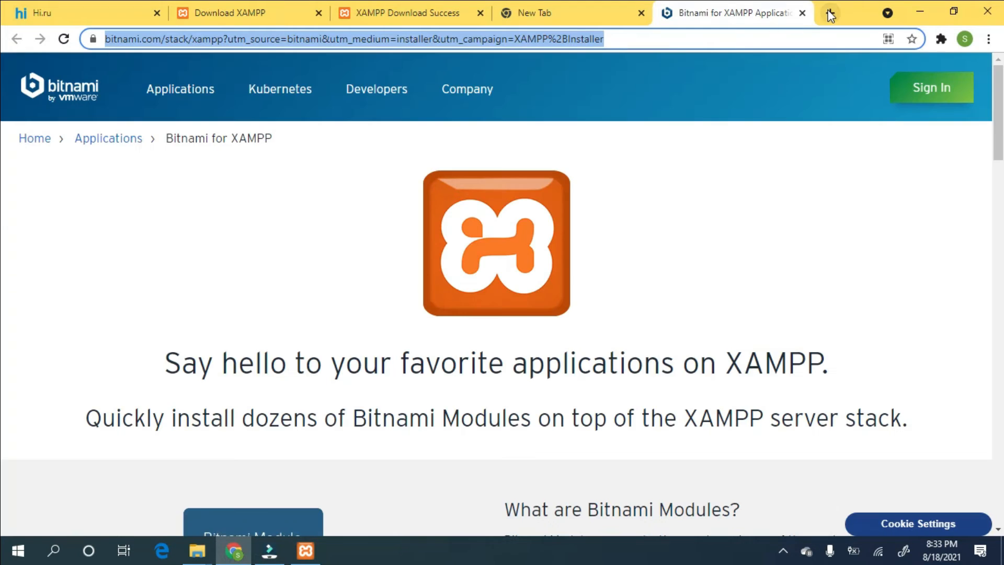
pyautogui.click(828, 13)
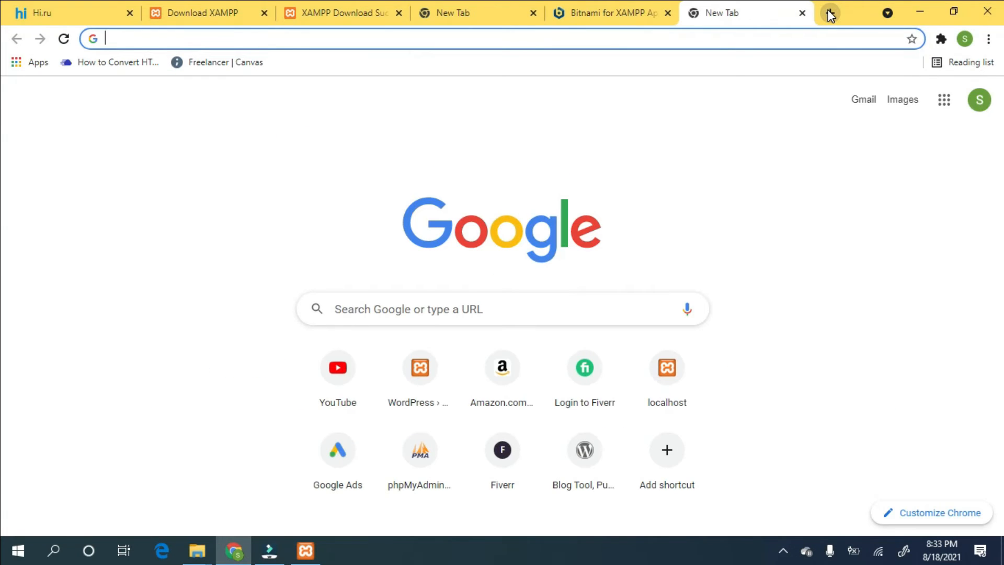
pyautogui.write('wordpress')
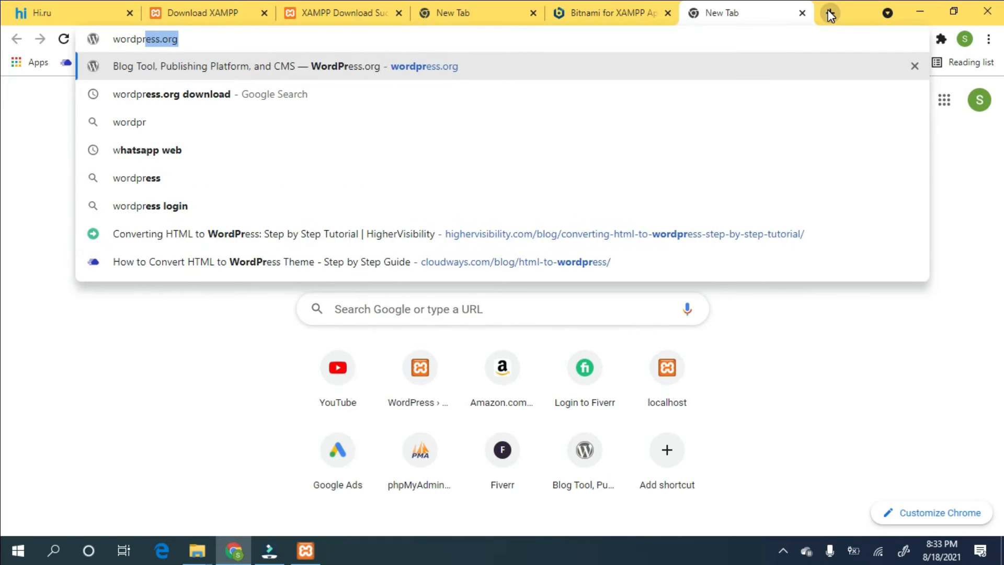
pyautogui.write('.org dow')
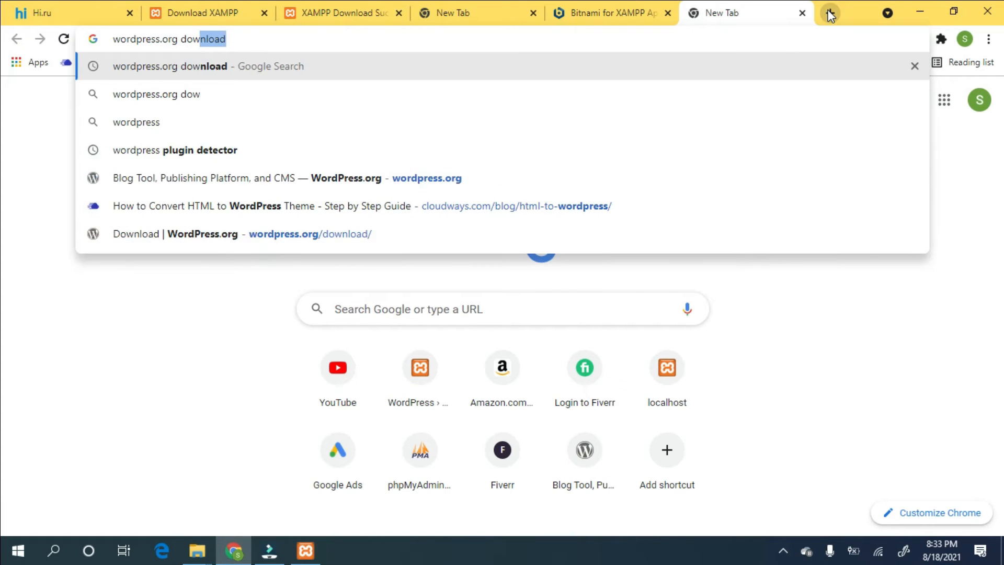
pyautogui.write('nload')
pyautogui.press('Return')
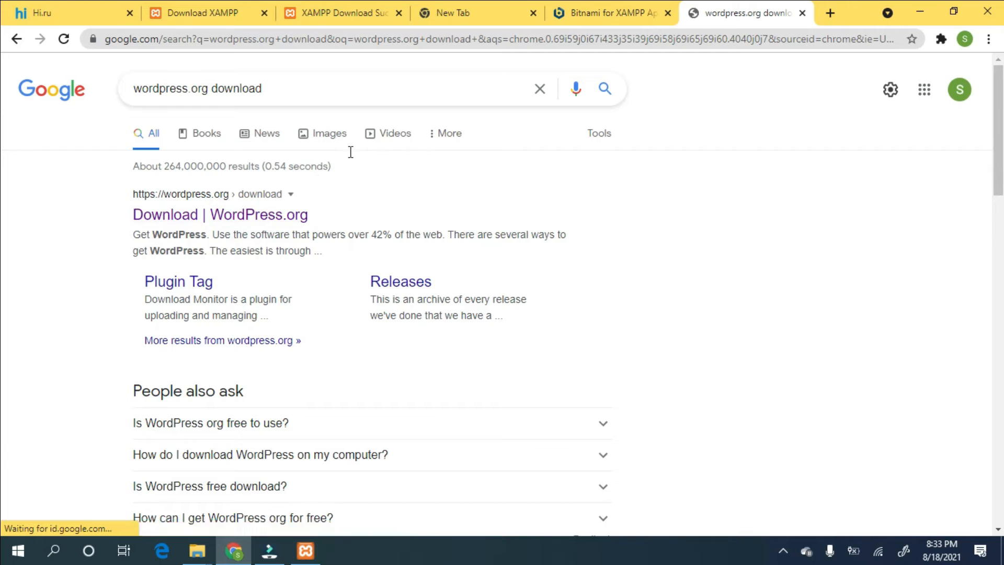
pyautogui.click(285, 217)
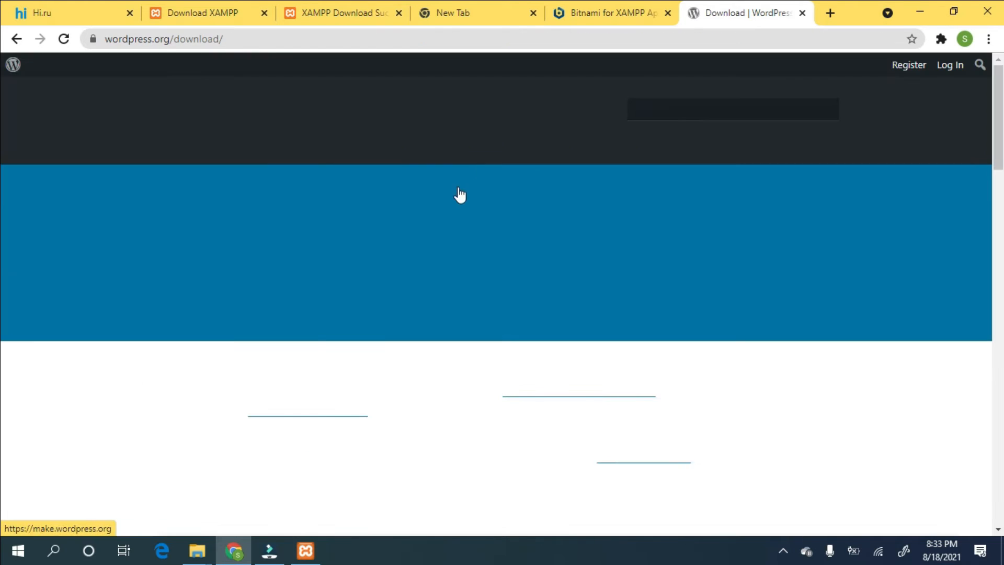
pyautogui.scroll(-10, 547, 206)
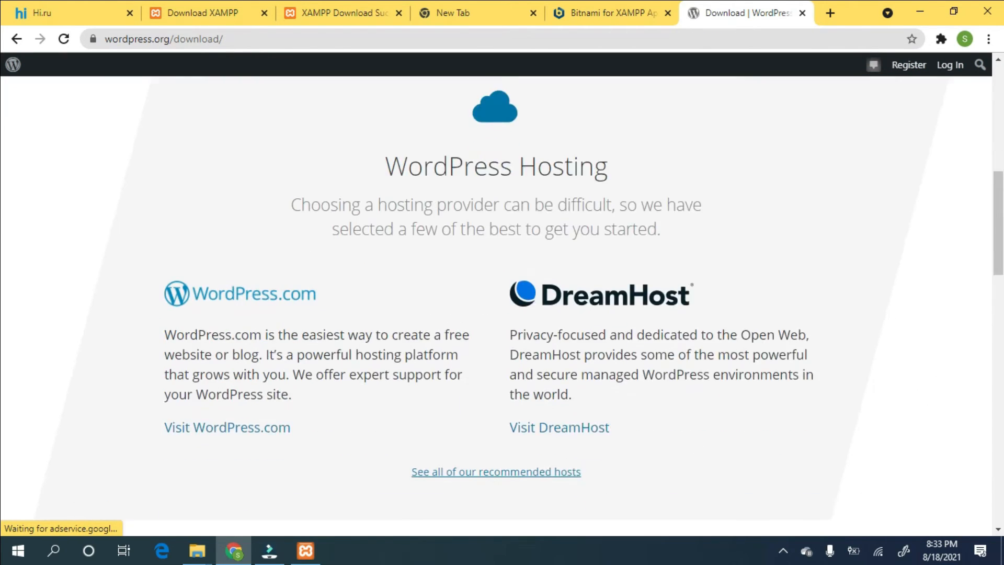
pyautogui.scroll(-3, 502, 303)
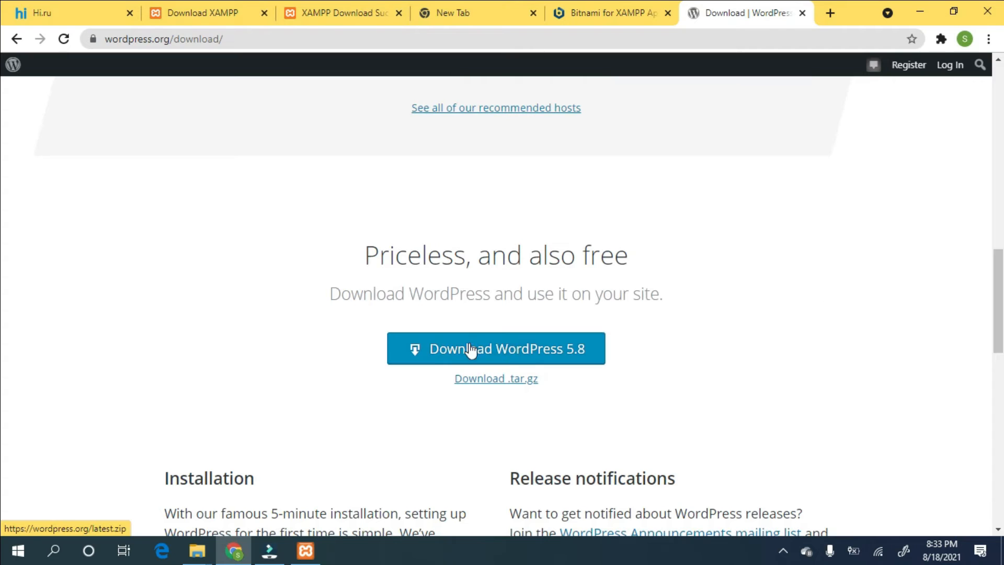
# - Download WordPress 5.8 as the numbered duplicate wordpress-5.8_3.zip into Downloads\Compressed
pyautogui.click(512, 352)
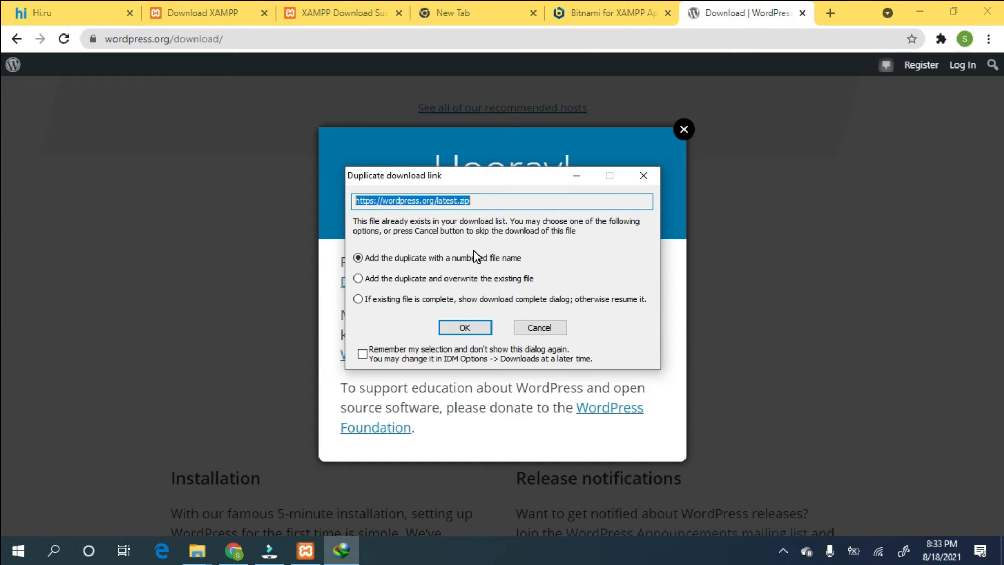
pyautogui.click(464, 328)
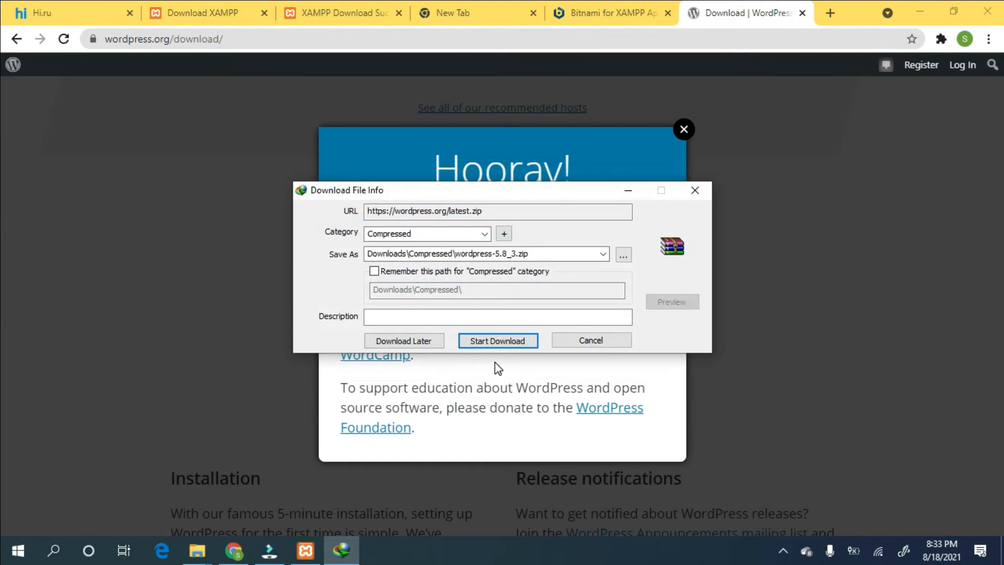
pyautogui.click(498, 342)
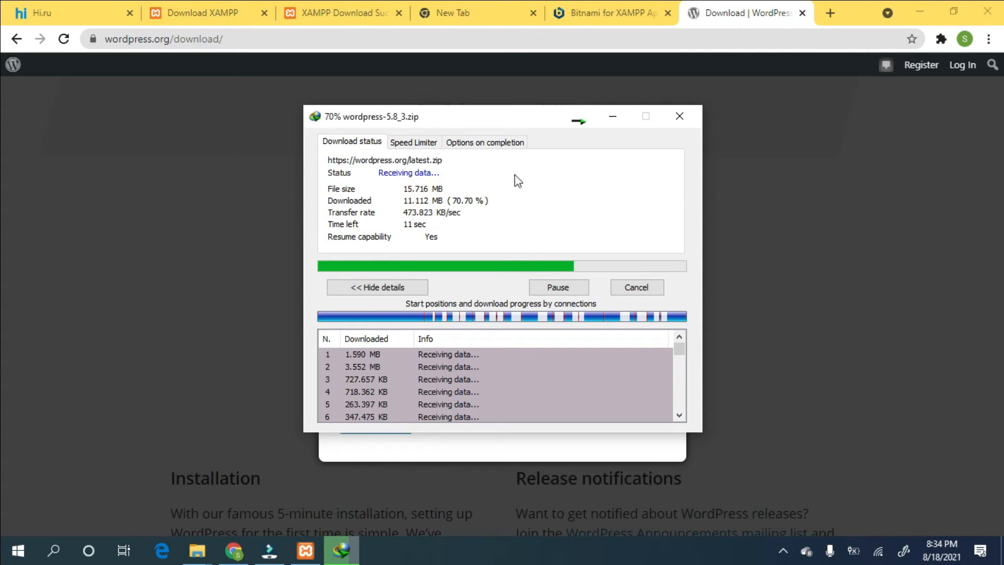
pyautogui.moveTo(479, 121); pyautogui.dragTo(497, 127)
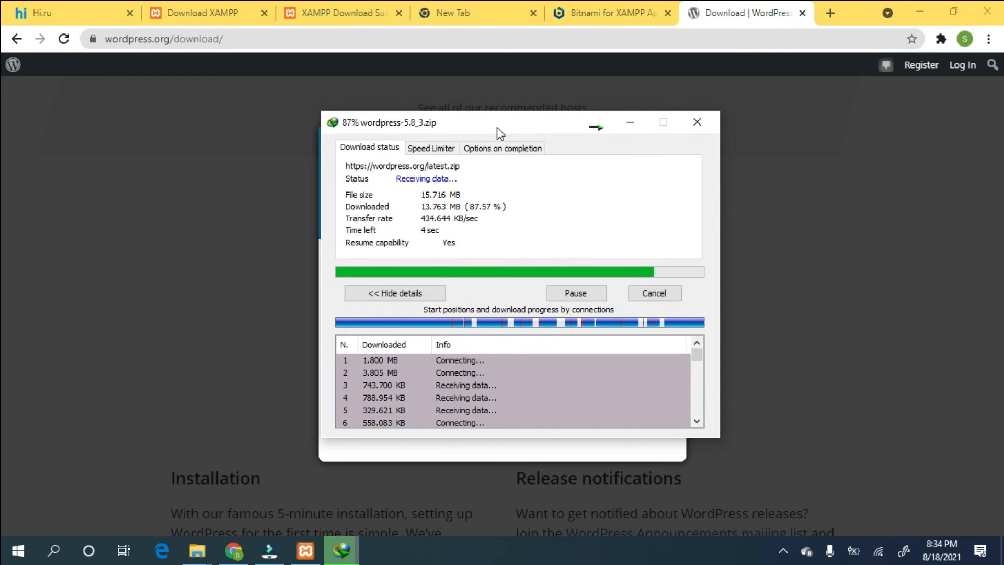
pyautogui.moveTo(480, 123); pyautogui.dragTo(488, 121)
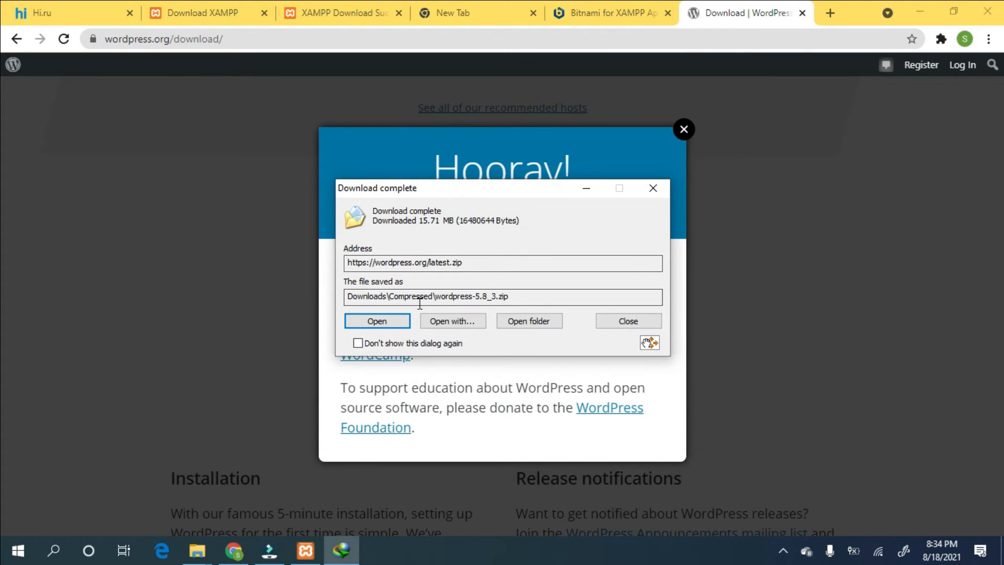
# - Open the Downloads\Compressed folder holding the new WordPress zip
pyautogui.click(586, 188)
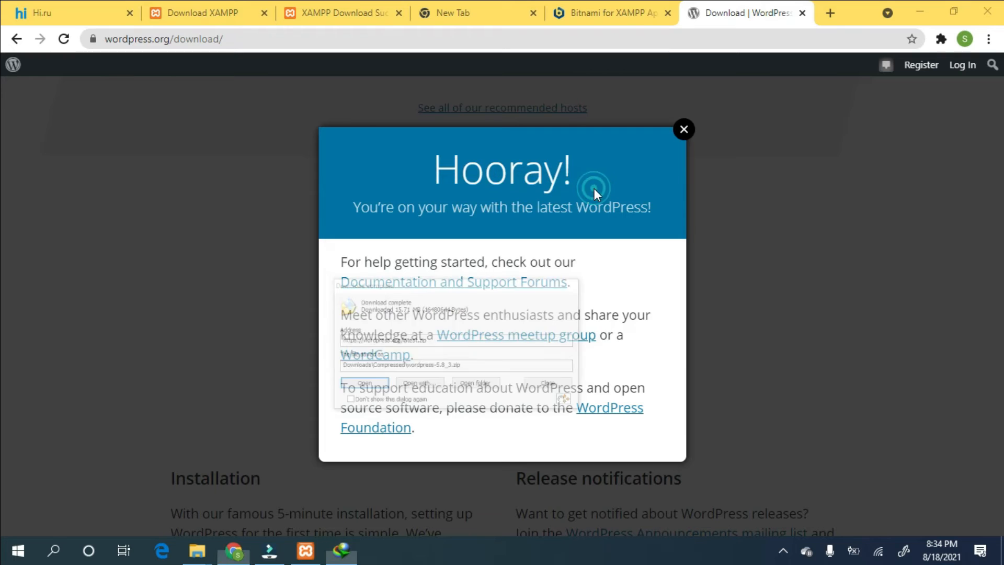
pyautogui.click(196, 550)
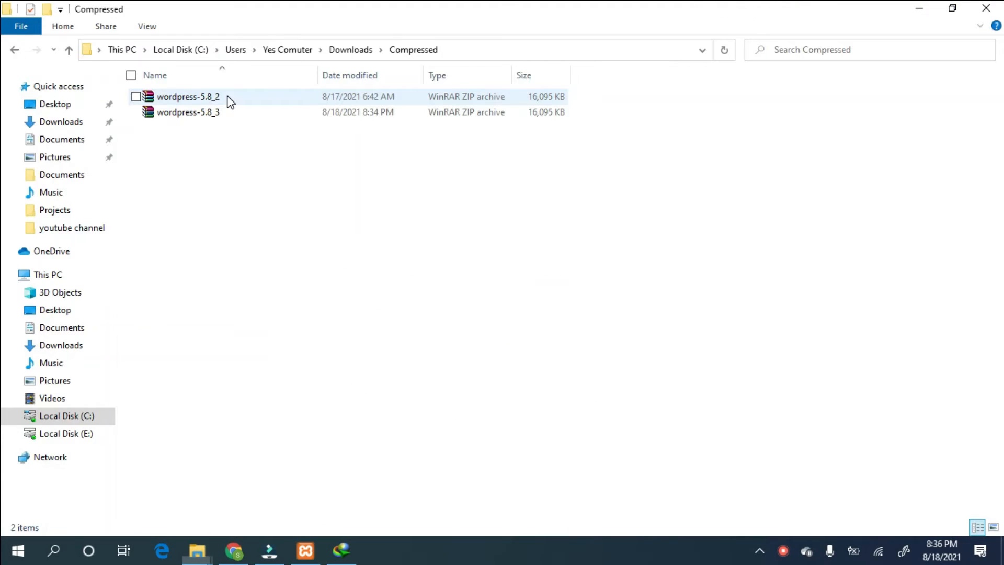
pyautogui.click(74, 121)
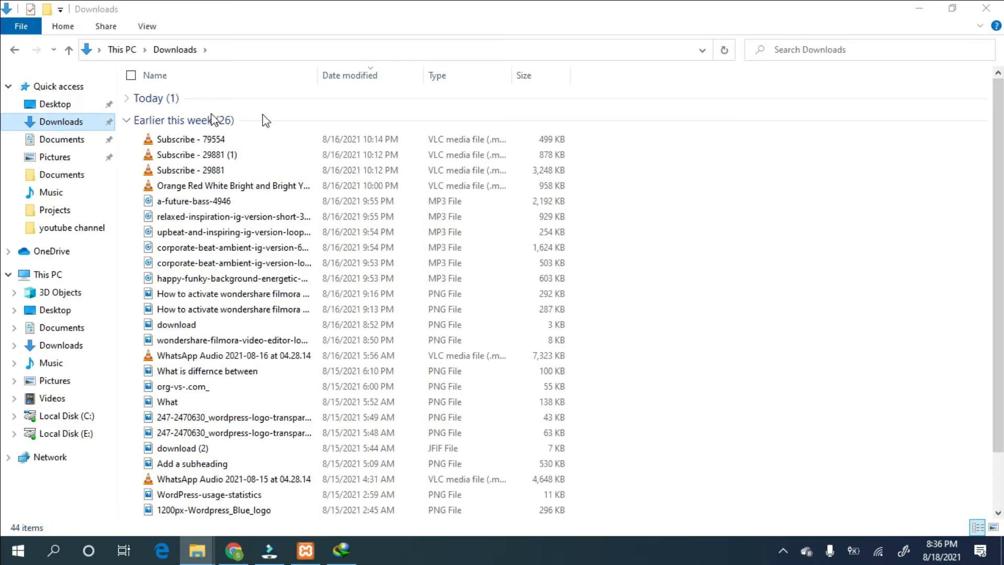
pyautogui.click(151, 97)
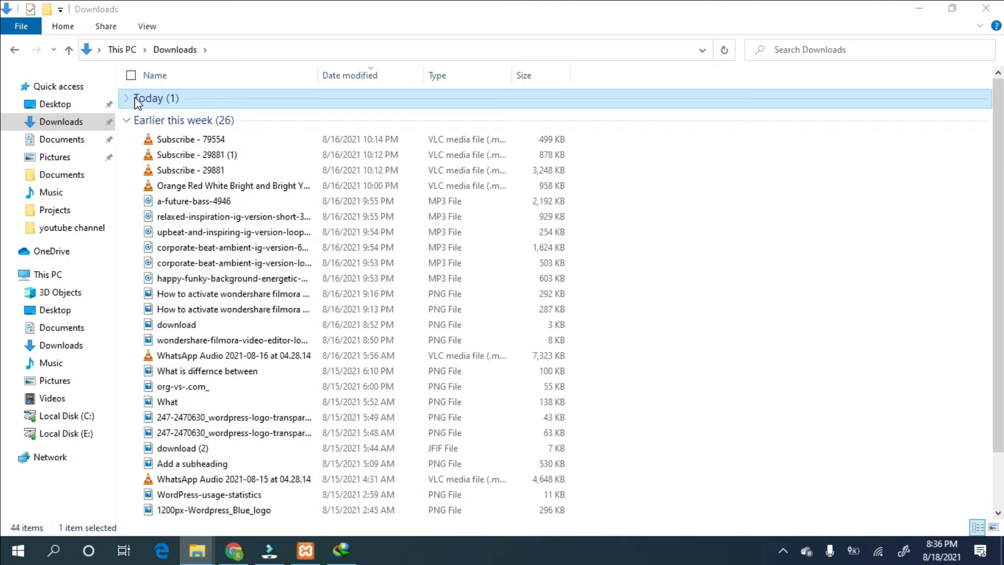
pyautogui.click(126, 97)
pyautogui.doubleClick(180, 118)
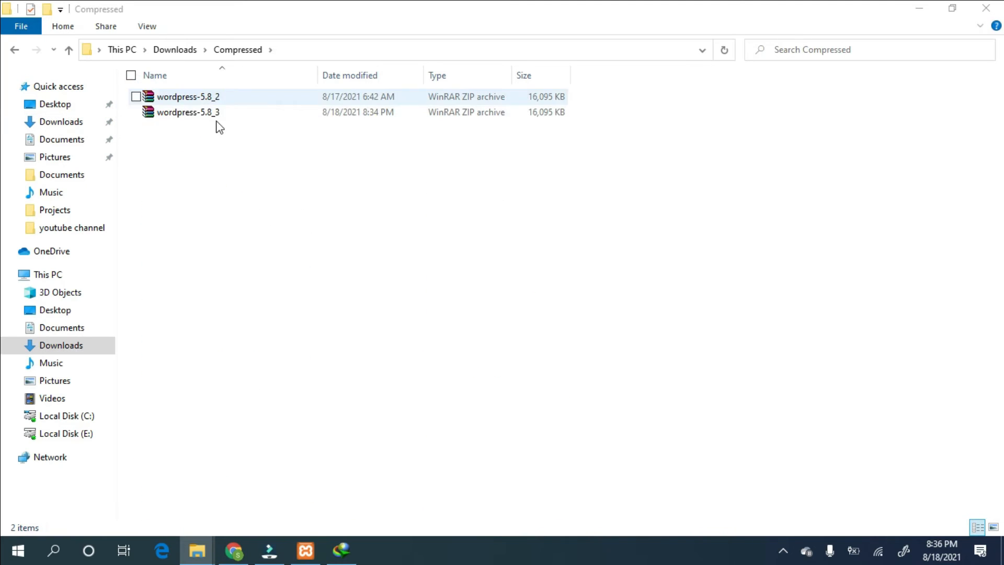
# - Copy the wordpress-5.8_3 archive
pyautogui.rightClick(315, 112)
pyautogui.click(328, 116)
pyautogui.click(355, 115)
pyautogui.rightClick(356, 115)
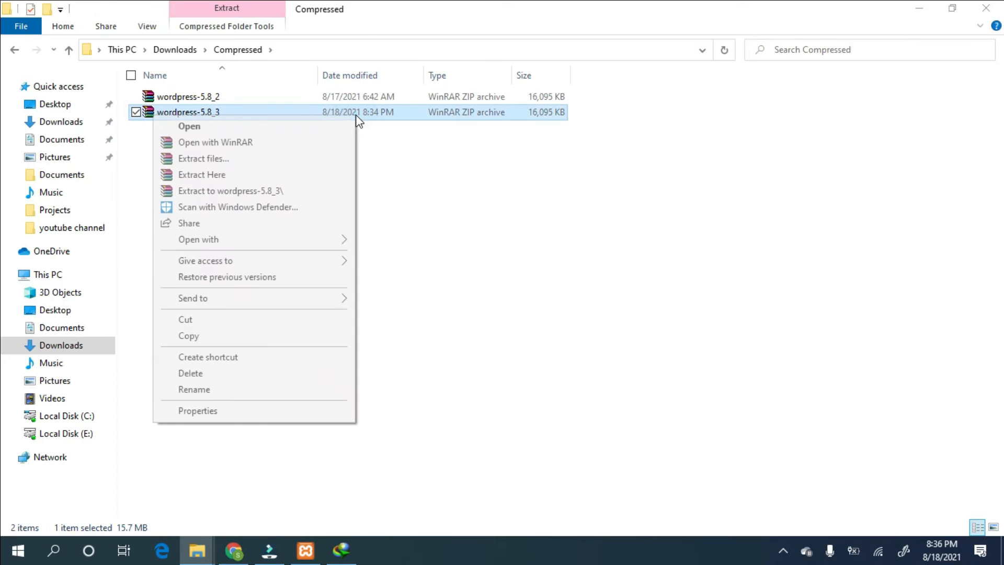
pyautogui.click(224, 335)
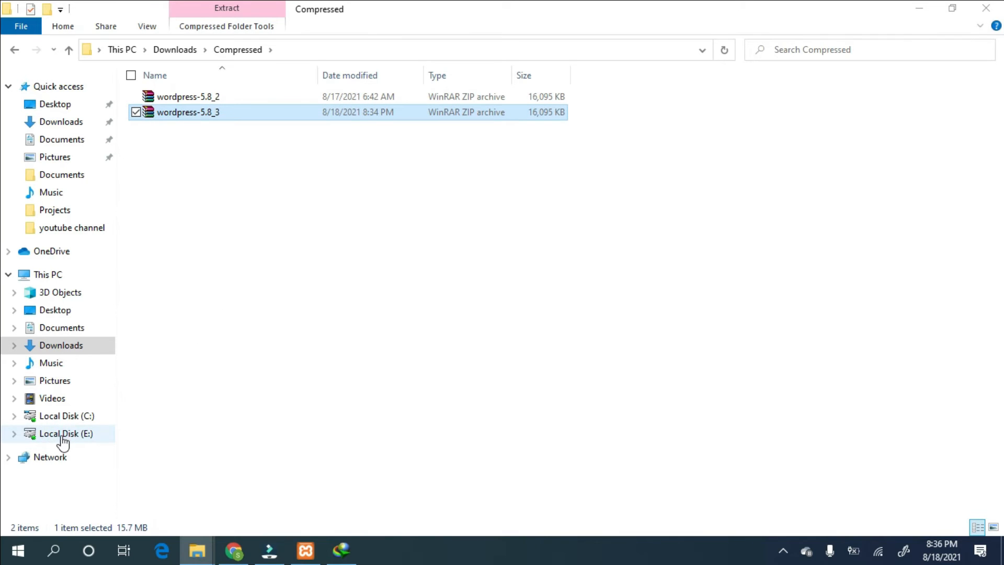
# - Go to the C:\xampp\htdocs folder on Local Disk (C:)
pyautogui.click(69, 416)
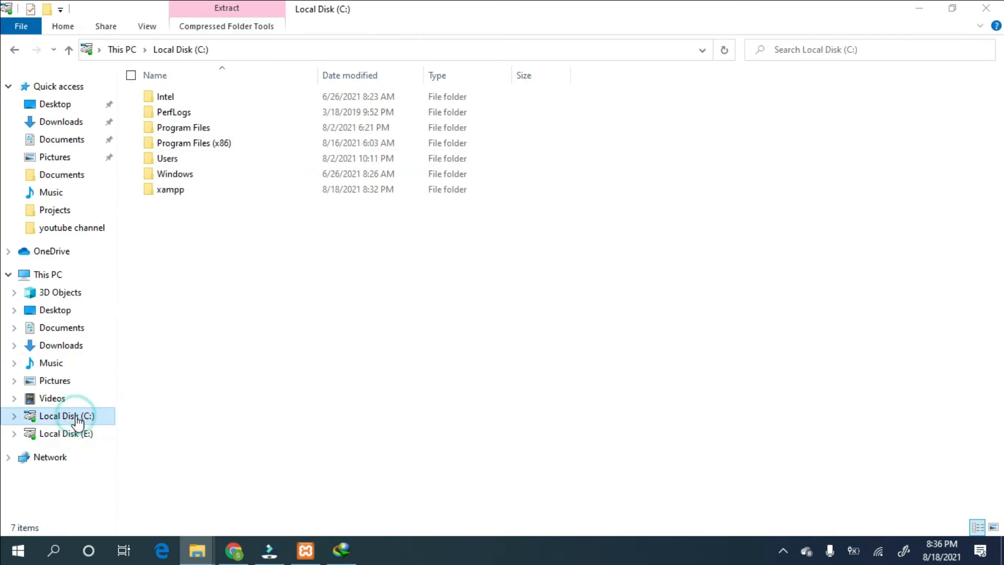
pyautogui.doubleClick(204, 191)
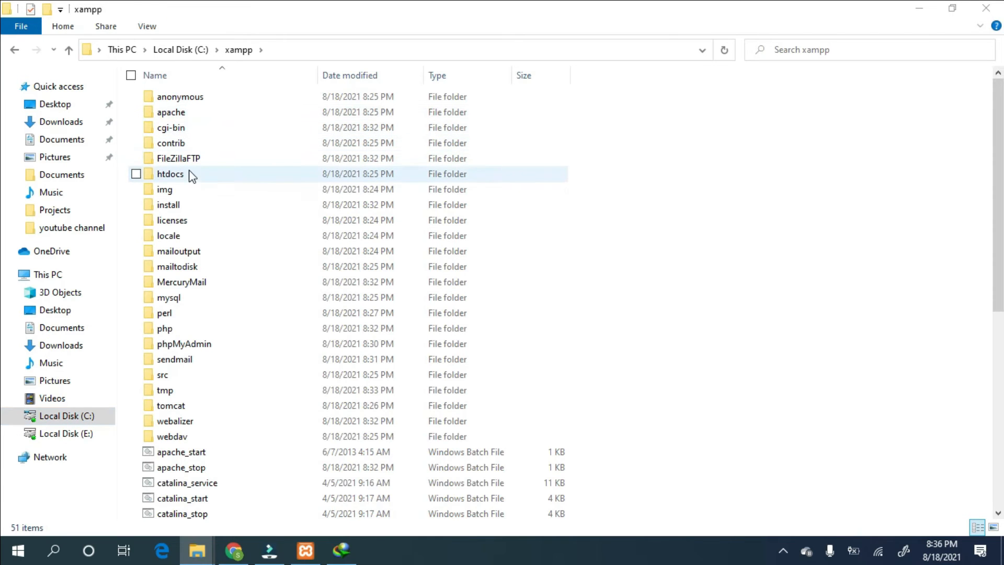
pyautogui.doubleClick(270, 174)
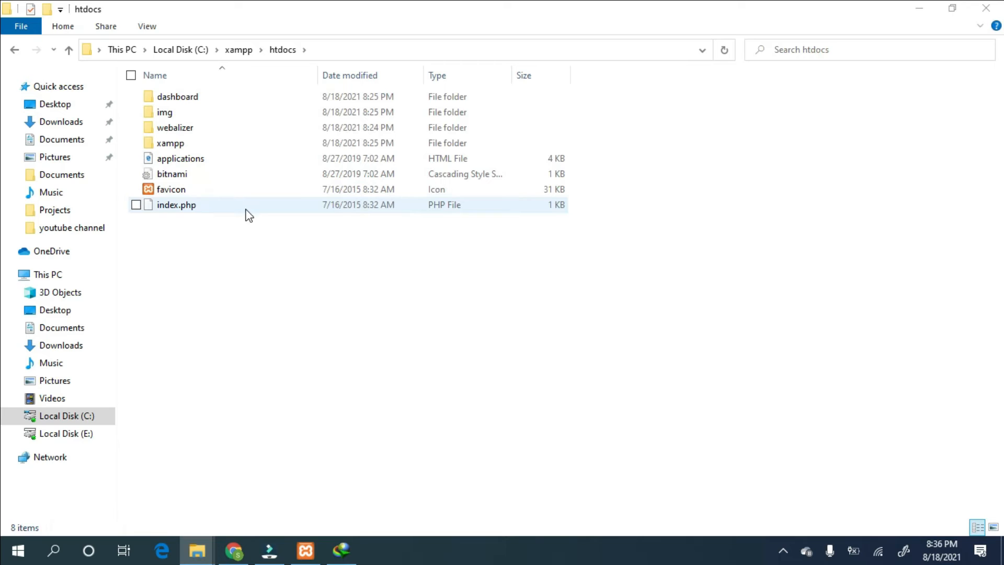
# - Paste wordpress-5.8_3.zip into htdocs and unpack it with WinRAR's Extract Here
pyautogui.rightClick(241, 231)
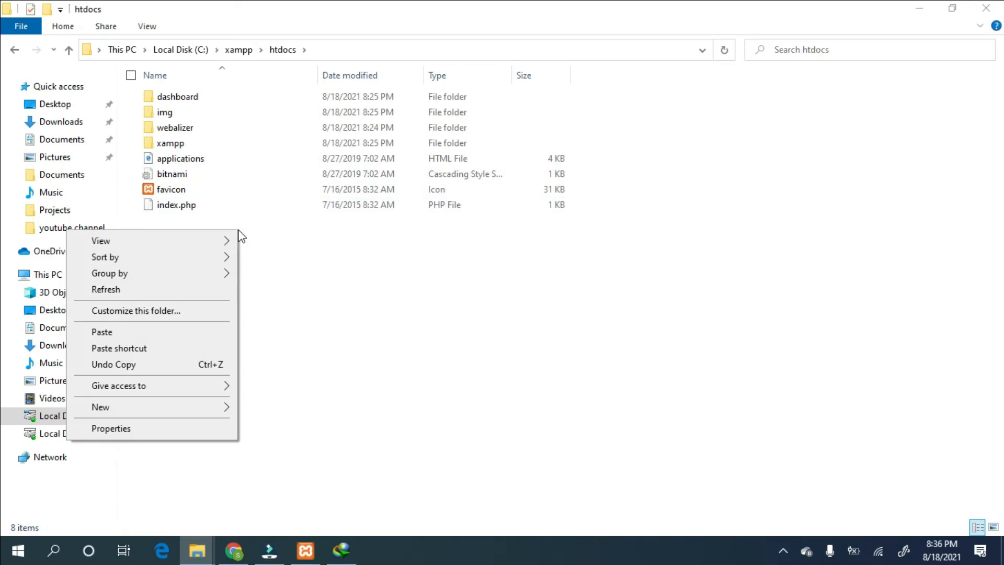
pyautogui.click(174, 333)
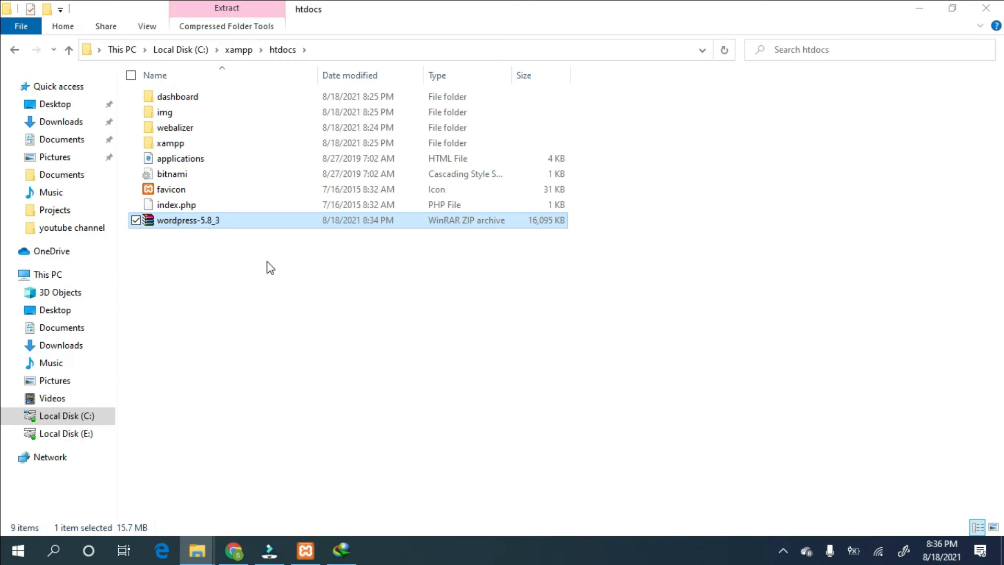
pyautogui.rightClick(278, 220)
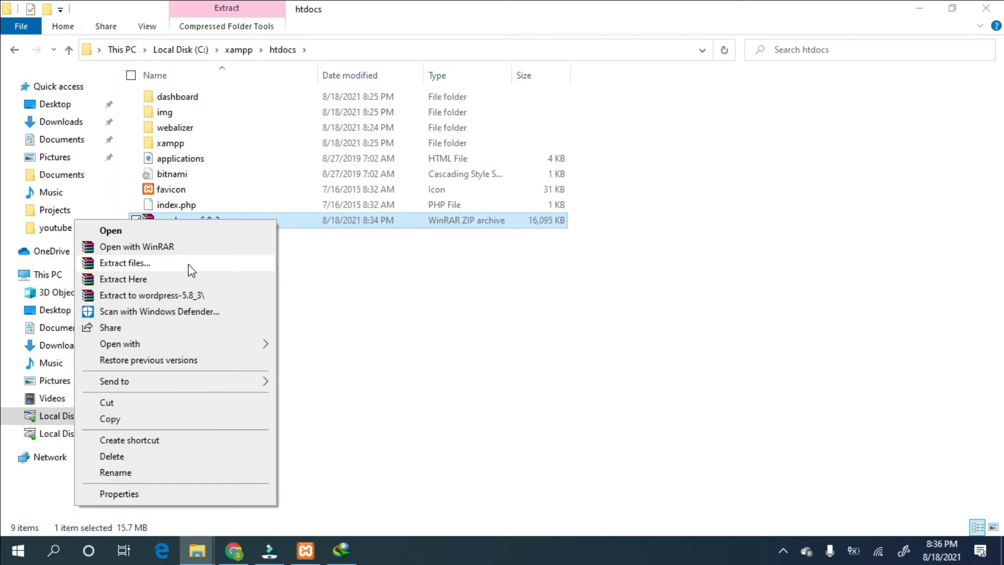
pyautogui.click(180, 281)
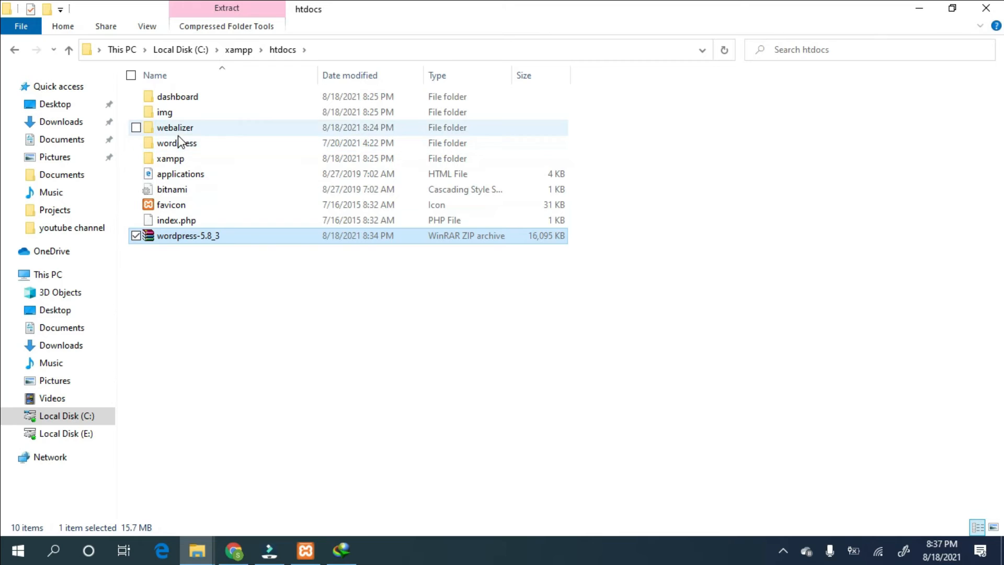
# - Rename the extracted wordpress folder in htdocs to the new site's name and return to Chrome
pyautogui.rightClick(230, 142)
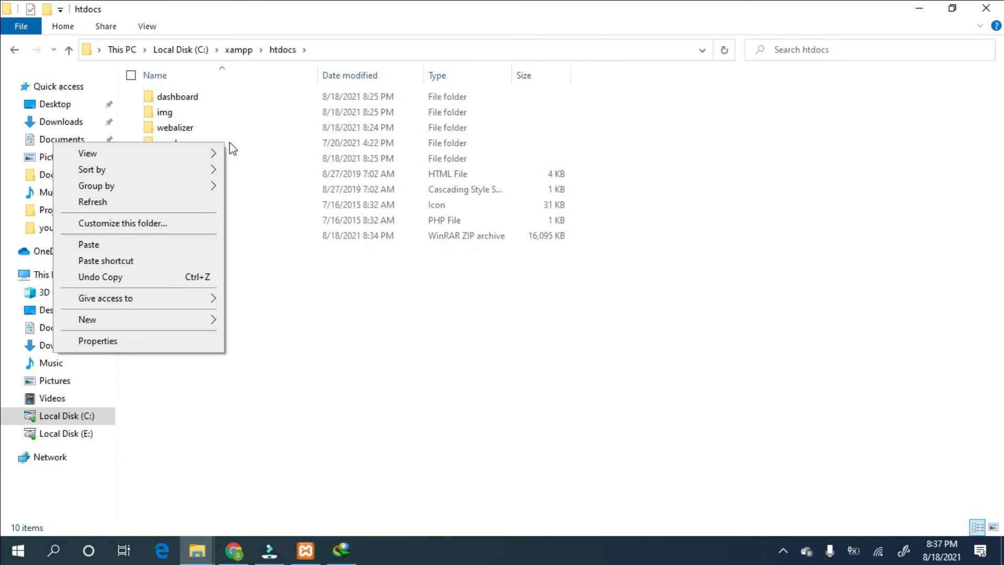
pyautogui.click(268, 142)
pyautogui.rightClick(268, 143)
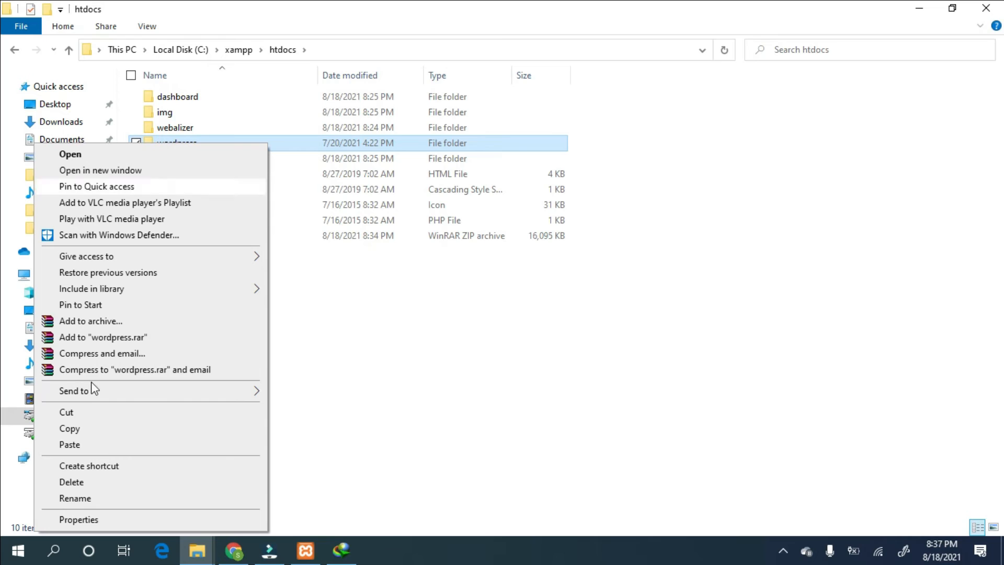
pyautogui.click(102, 499)
pyautogui.press('BackSpace')
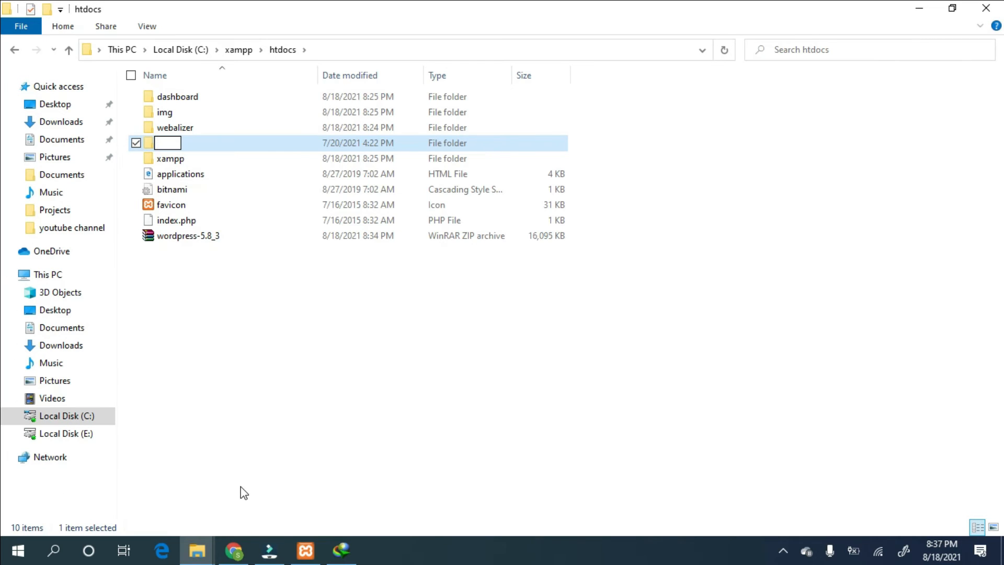
pyautogui.write('shayanamjad')
pyautogui.press('Return')
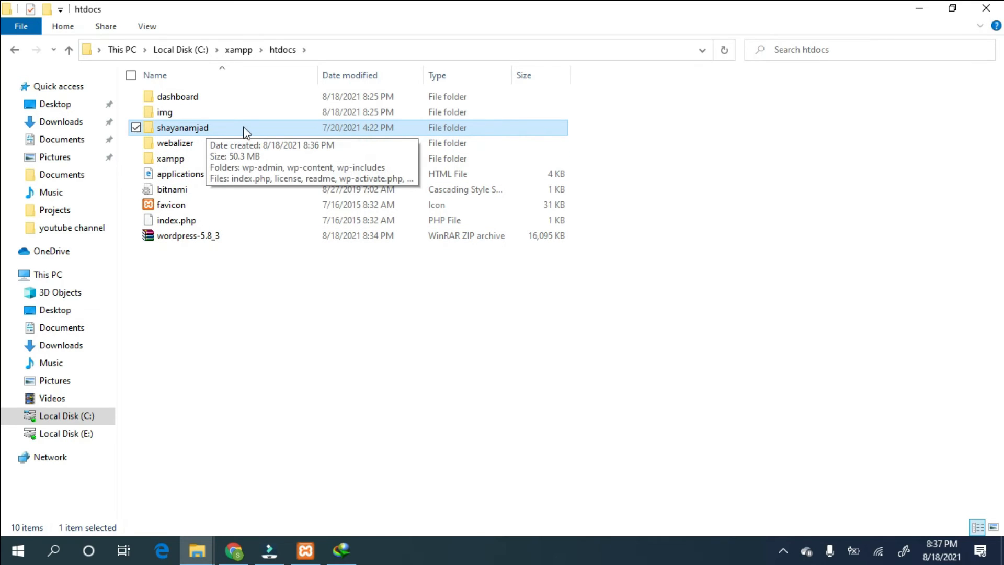
pyautogui.click(233, 550)
# - Open the local phpMyAdmin page from localhost in a new tab
pyautogui.click(826, 16)
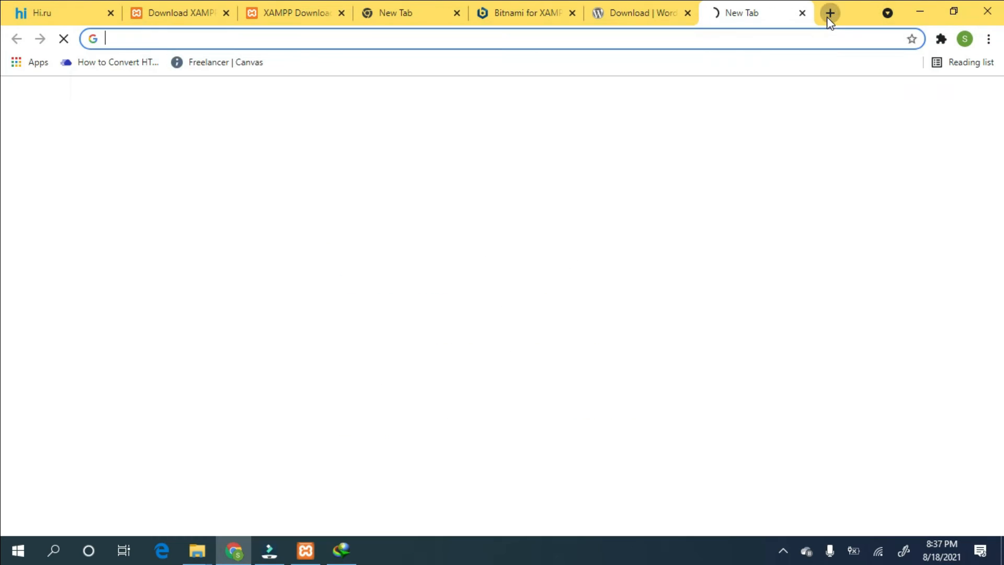
pyautogui.write('localhost')
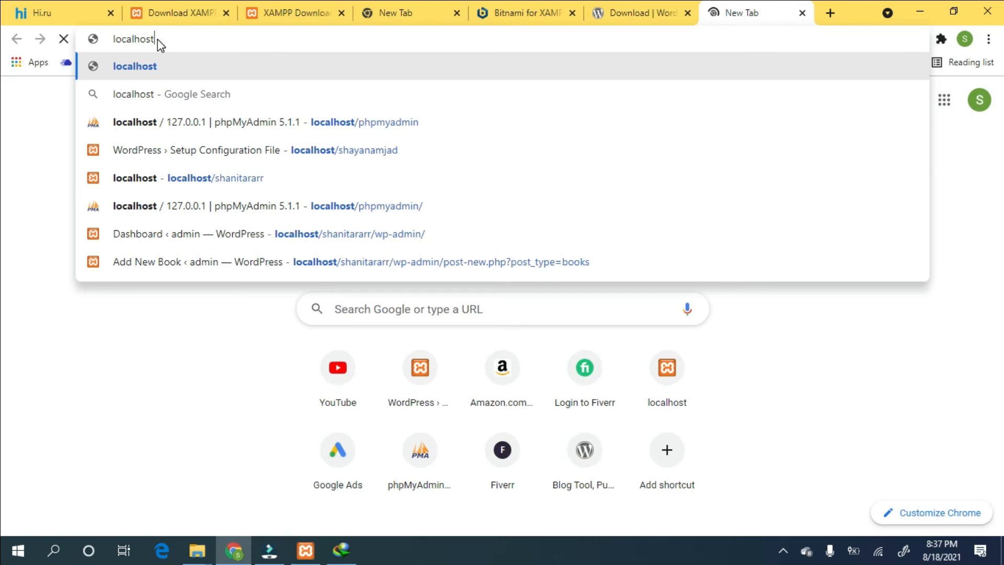
pyautogui.click(313, 119)
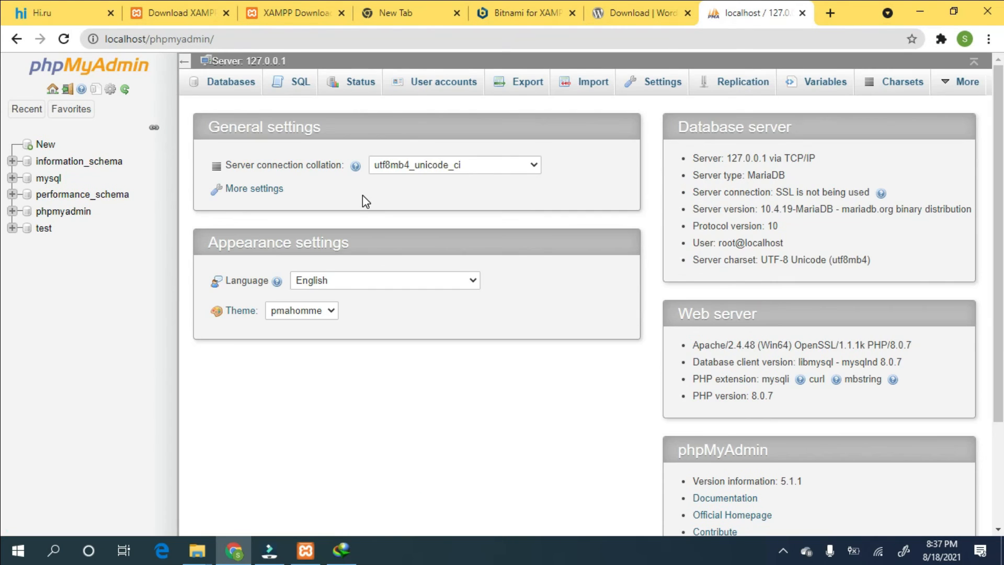
# - Create an empty database named after the site folder, then enter the site's localhost address in a new tab
pyautogui.click(226, 86)
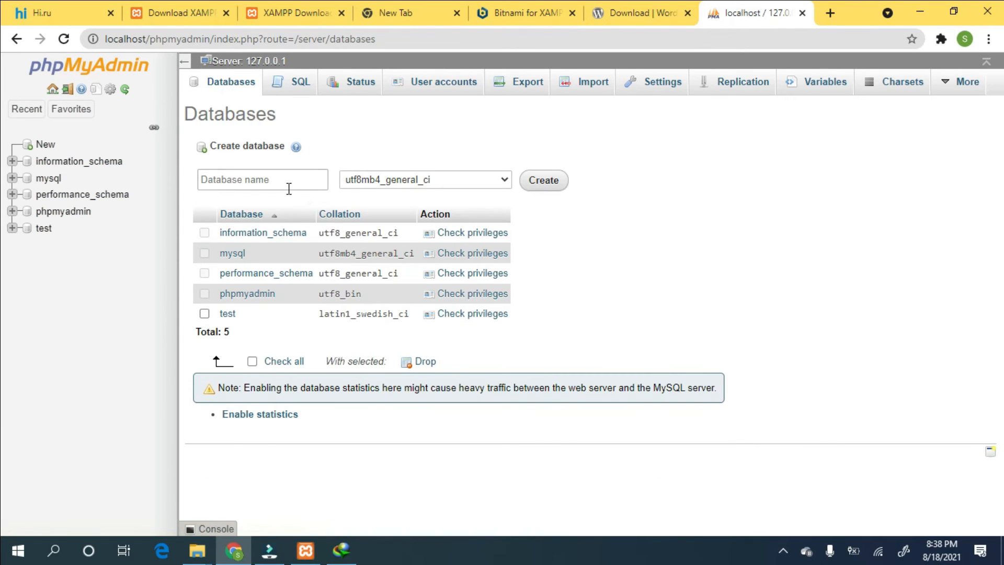
pyautogui.click(289, 188)
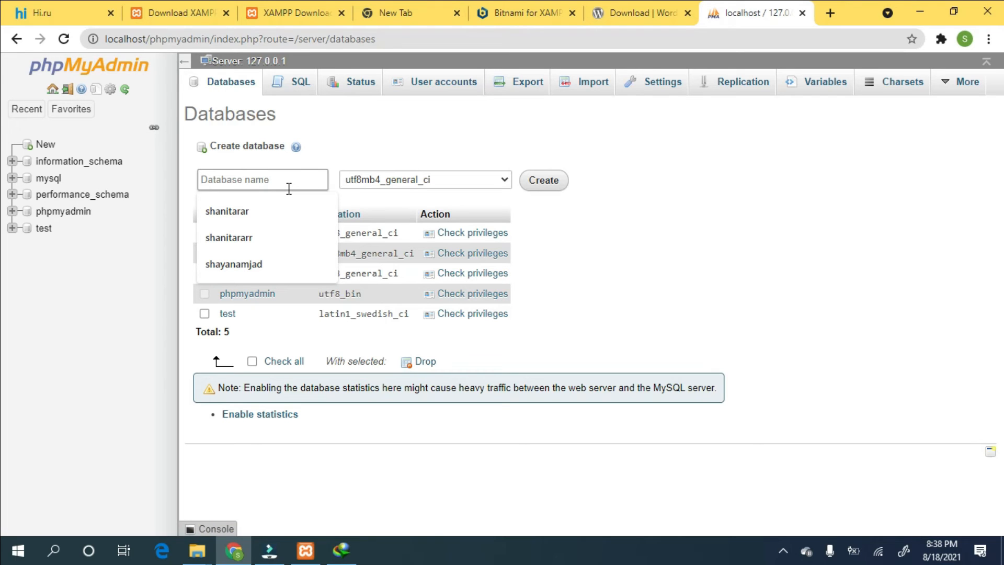
pyautogui.write('shayan')
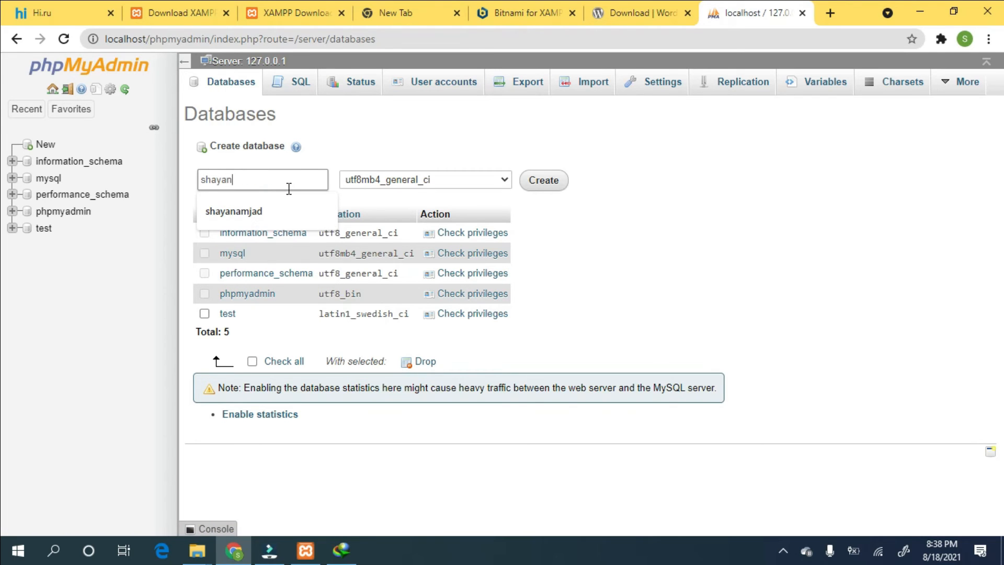
pyautogui.write('amjad')
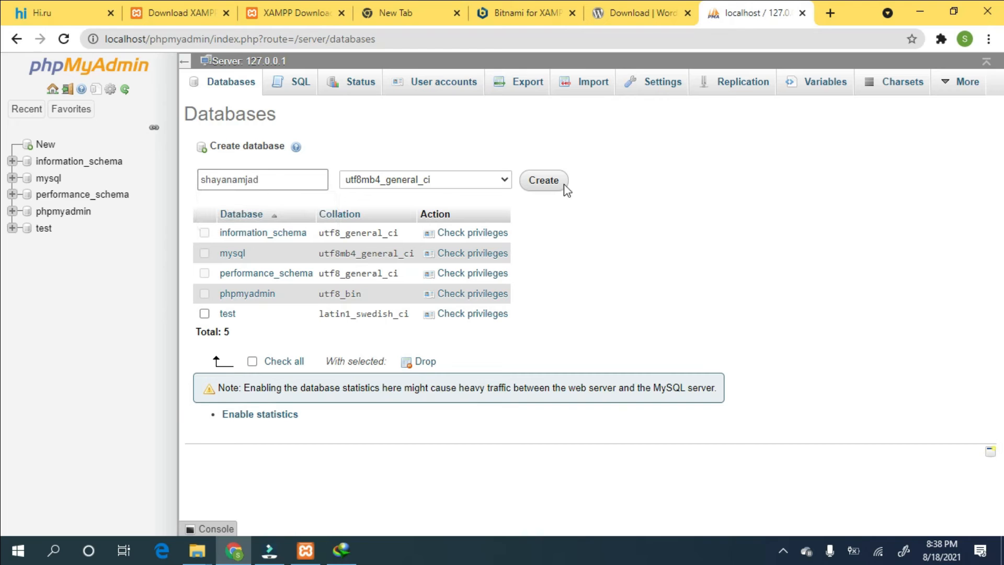
pyautogui.click(548, 184)
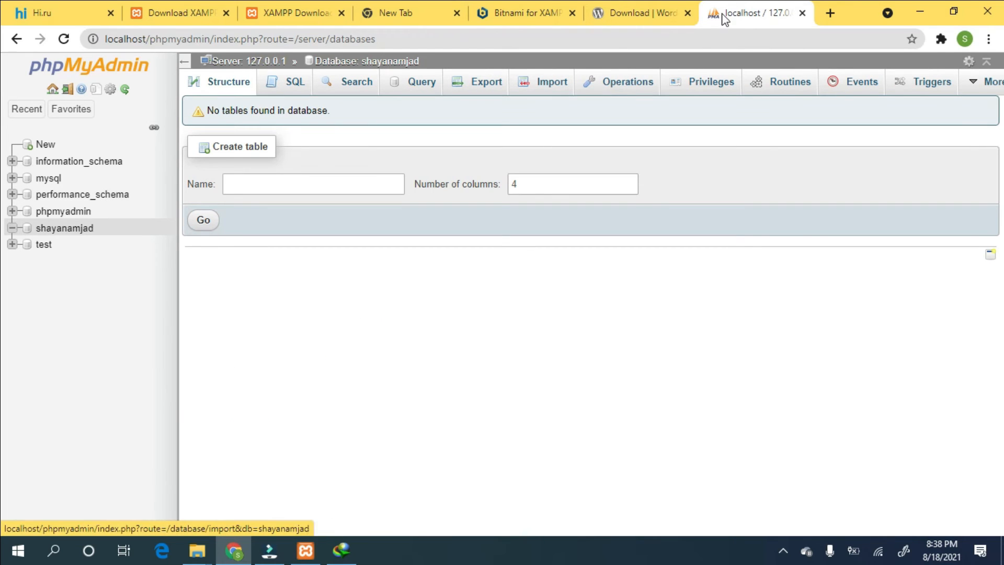
pyautogui.click(824, 11)
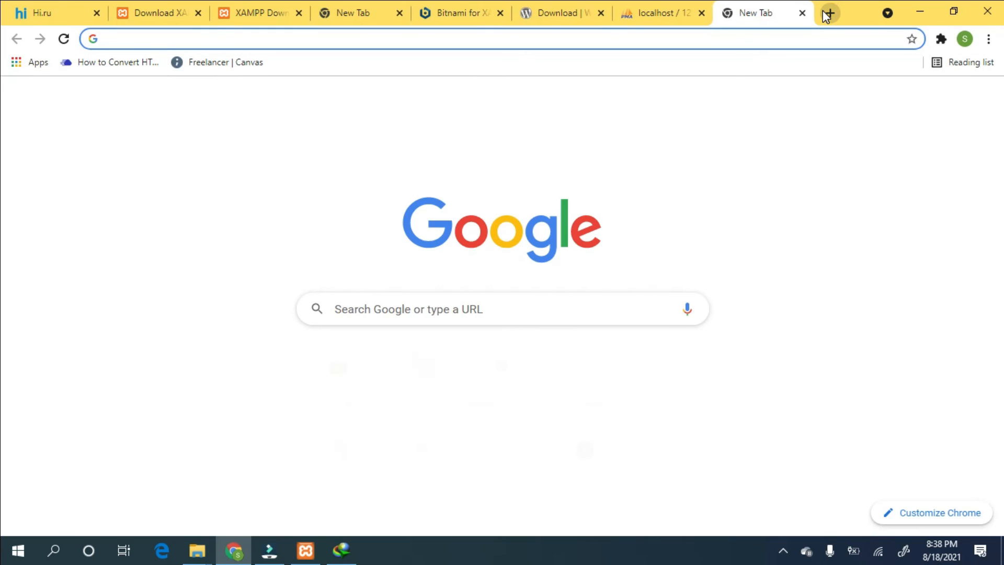
pyautogui.write('localhost/')
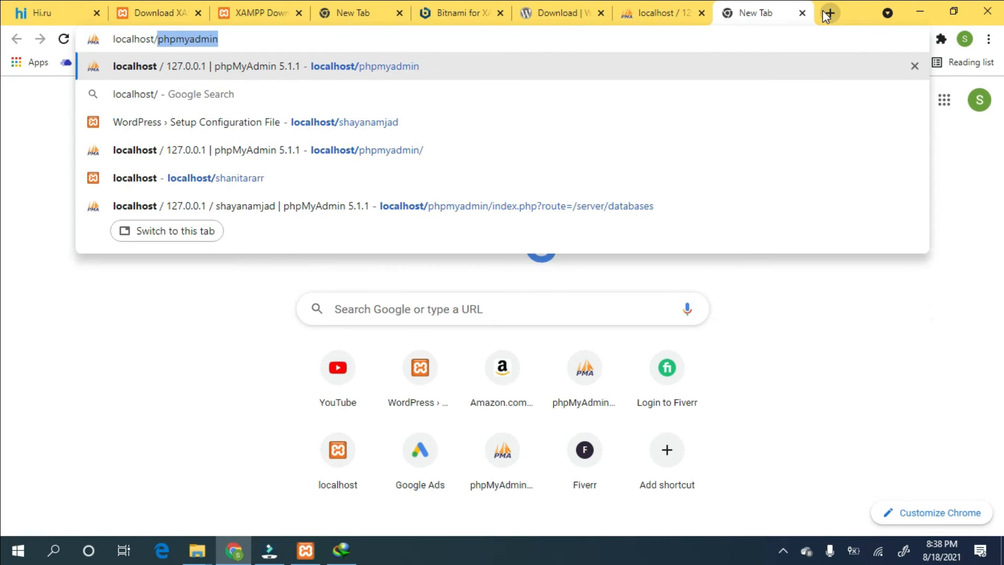
pyautogui.write('sh')
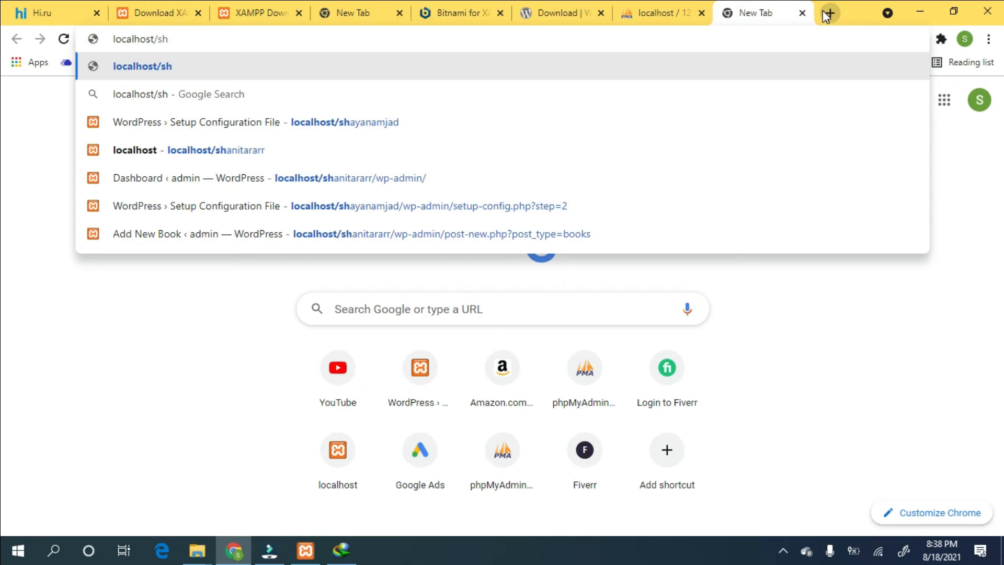
pyautogui.write('ayanamjad')
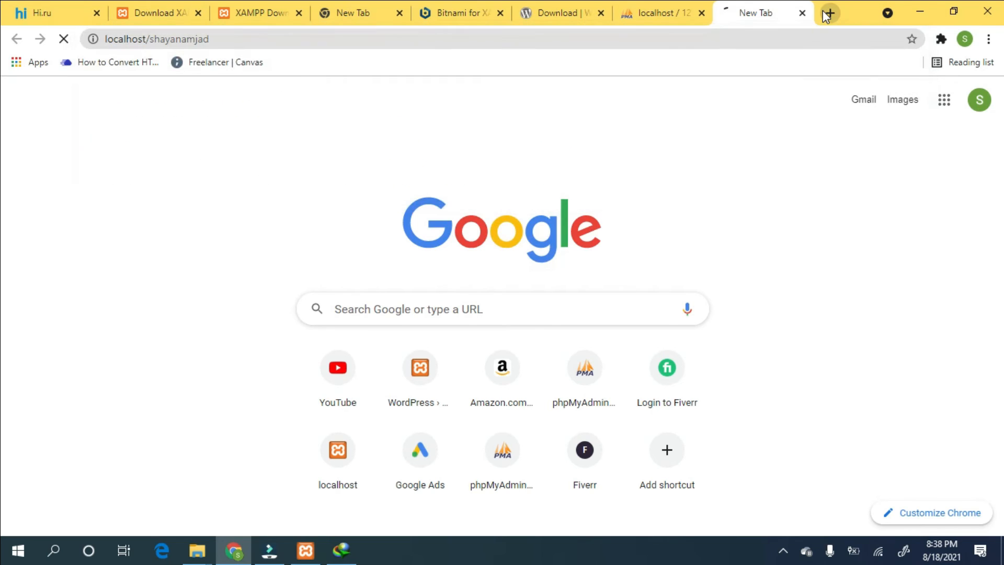
# - Load the site's localhost address to bring up the WordPress language selection page
pyautogui.press('Return')
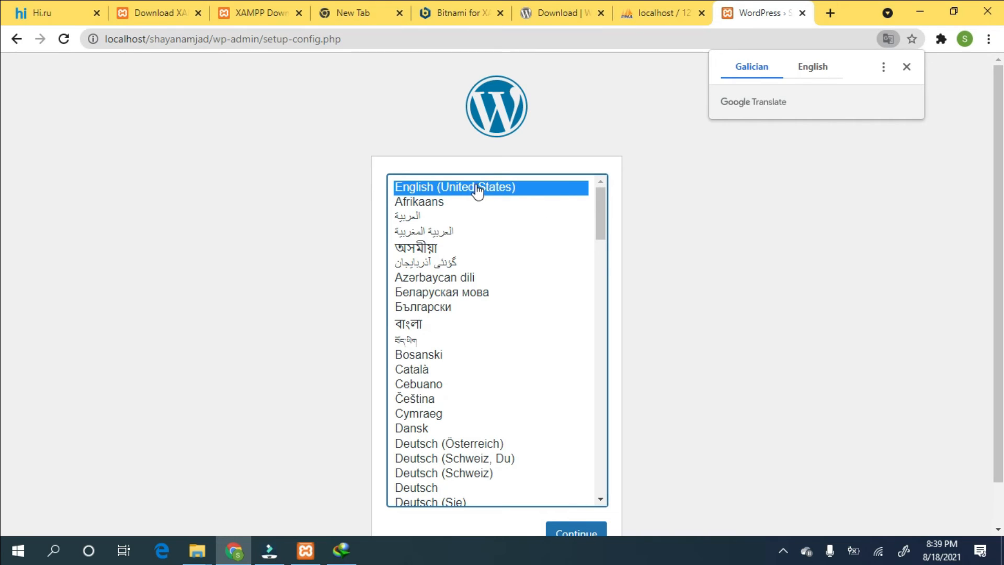
# - Continue in English and replace the preset database name with the site's new database
pyautogui.click(571, 533)
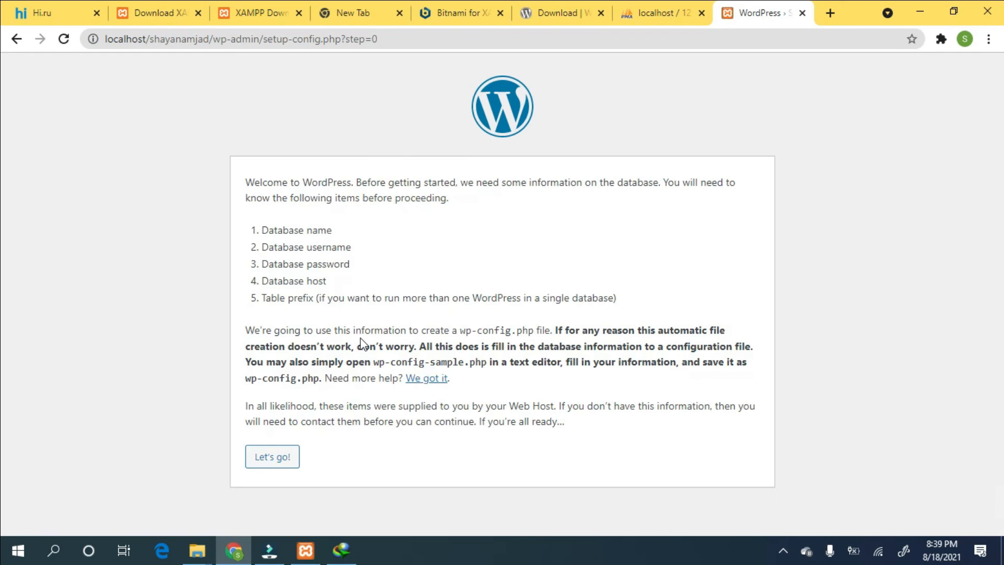
pyautogui.click(271, 456)
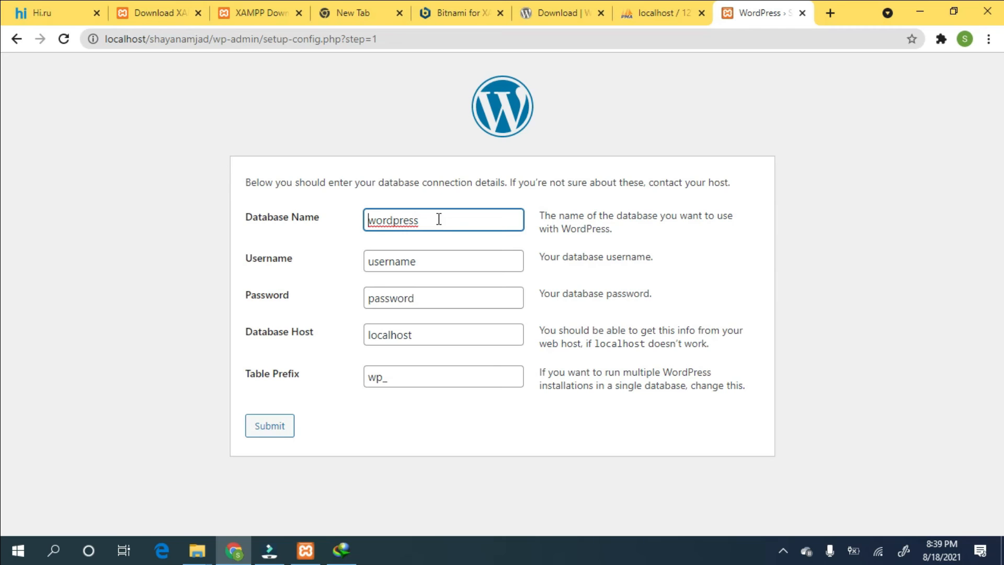
pyautogui.doubleClick(438, 219)
pyautogui.press('BackSpace')
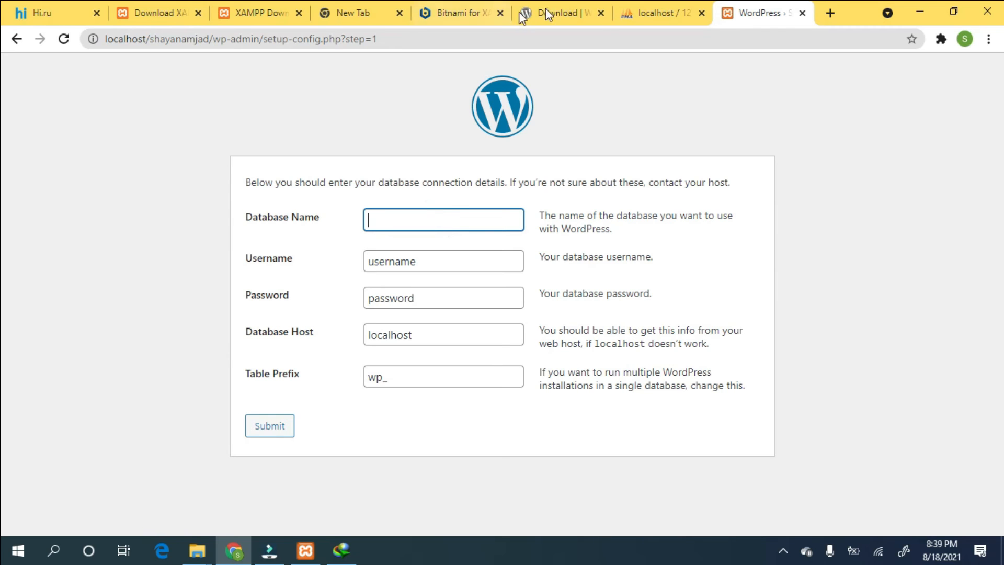
pyautogui.click(680, 9)
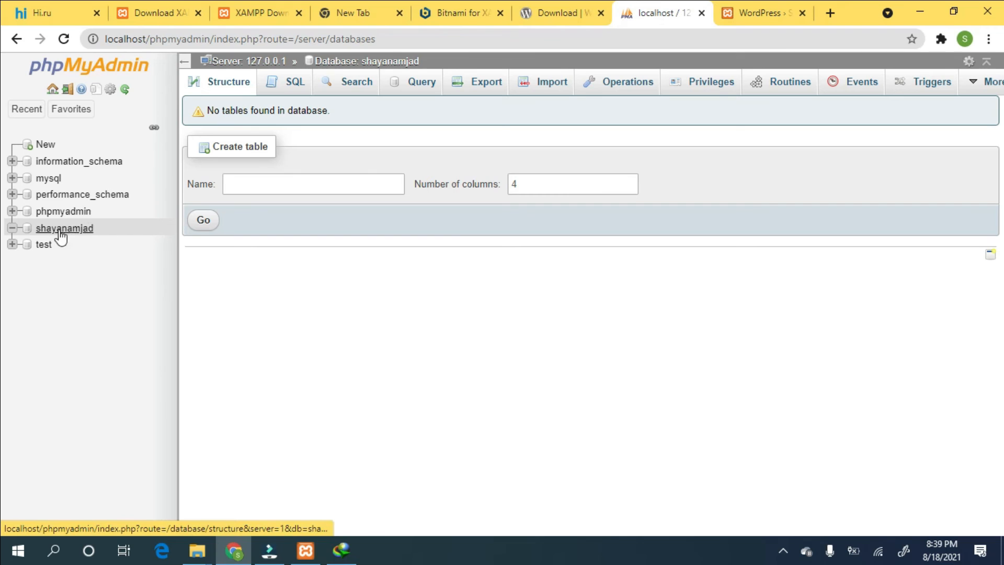
pyautogui.write('shayanamjad')
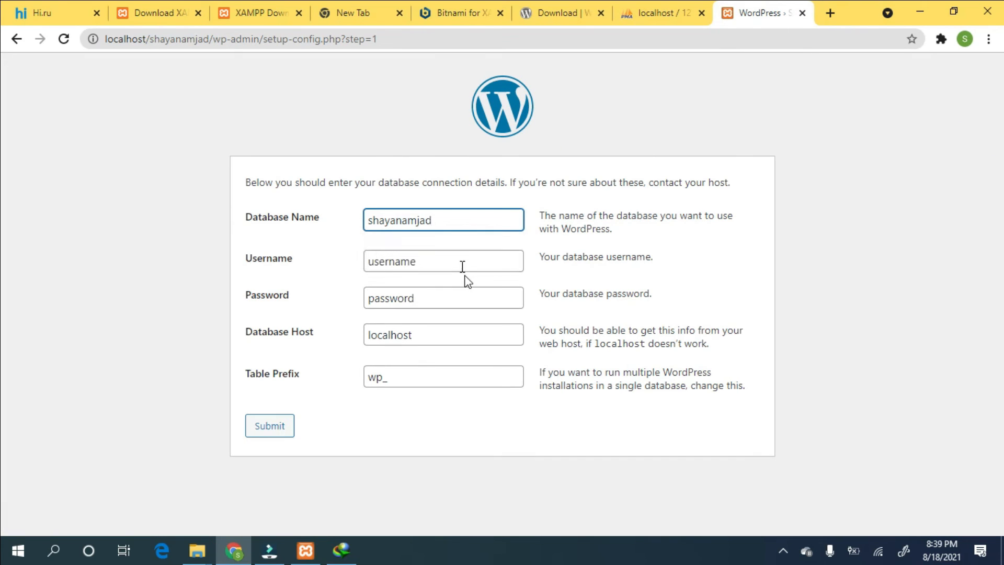
# - Set username root, a blank password and host localhost, then submit the connection details
pyautogui.click(460, 258)
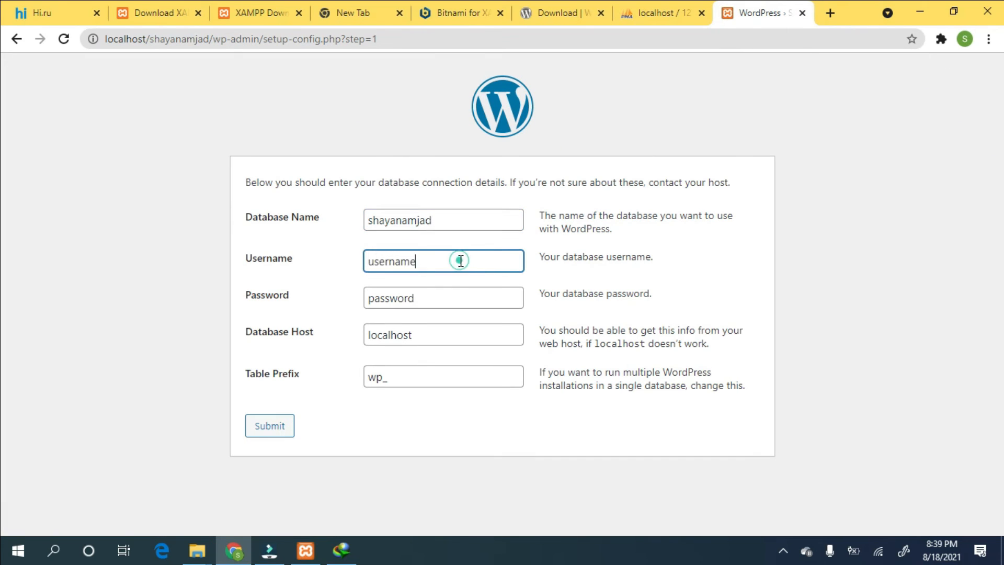
pyautogui.write('root')
pyautogui.click(439, 301)
pyautogui.doubleClick(438, 302)
pyautogui.press('BackSpace')
pyautogui.click(418, 330)
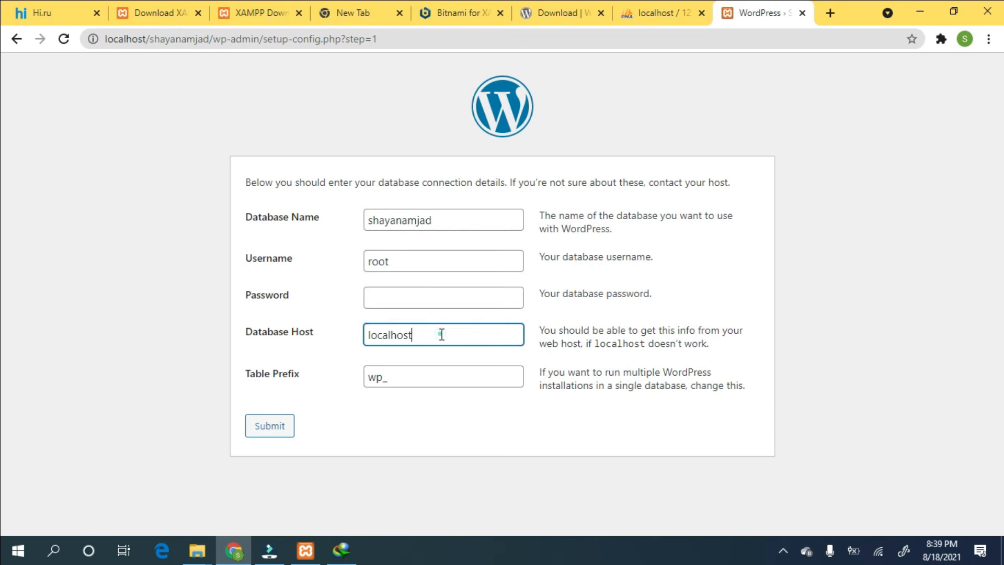
pyautogui.click(263, 428)
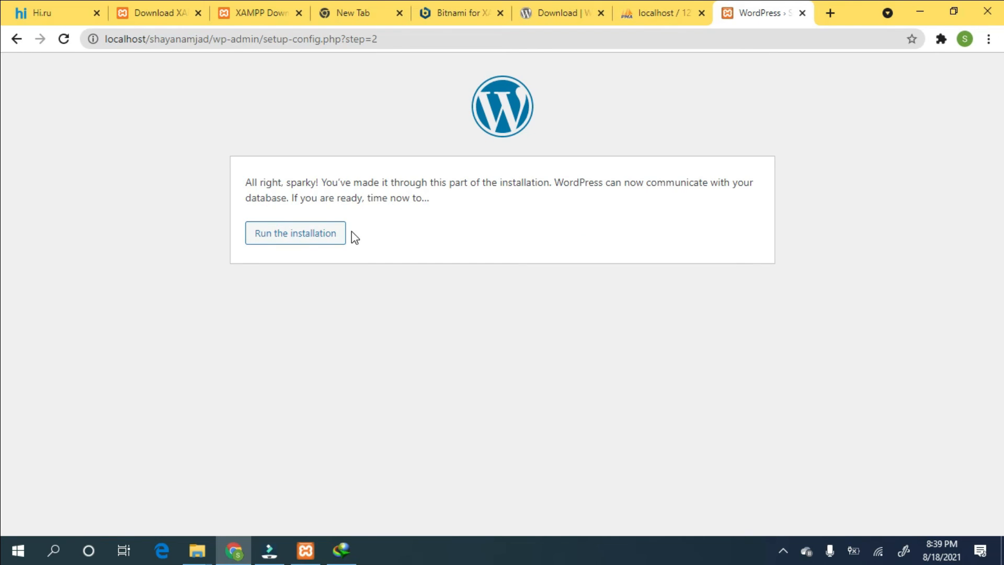
# - Run the installation and enter the site title
pyautogui.click(311, 233)
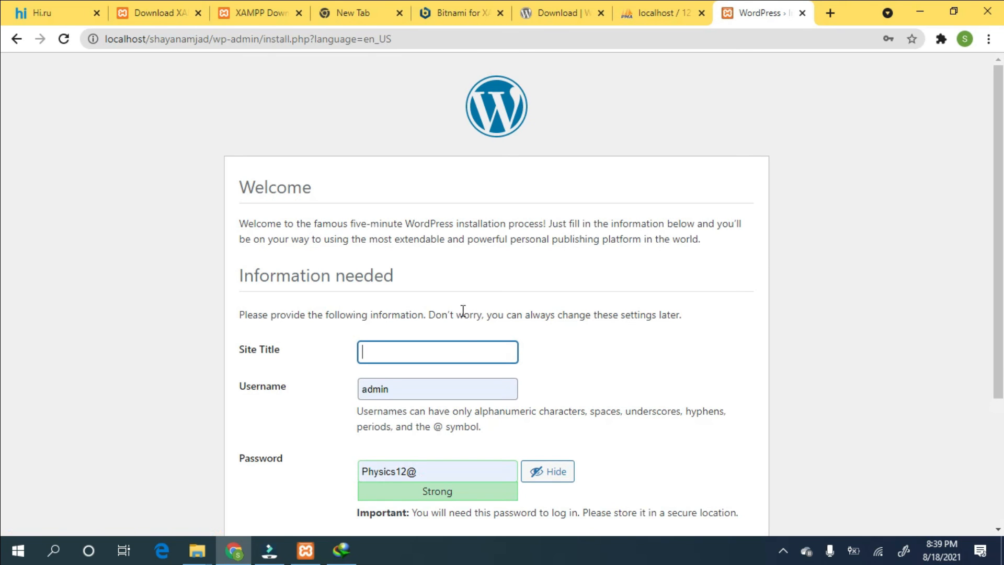
pyautogui.click(444, 352)
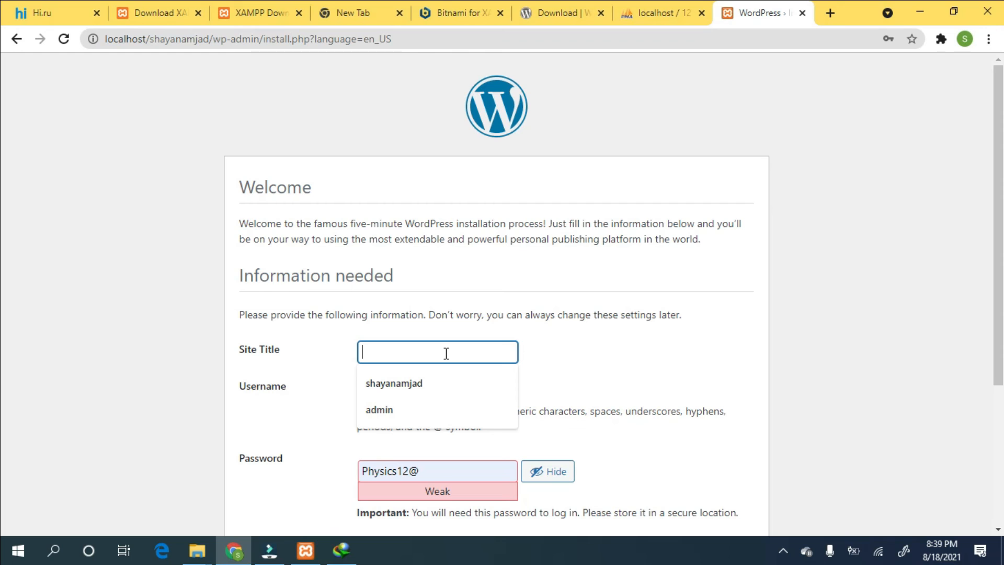
pyautogui.write('Shayan')
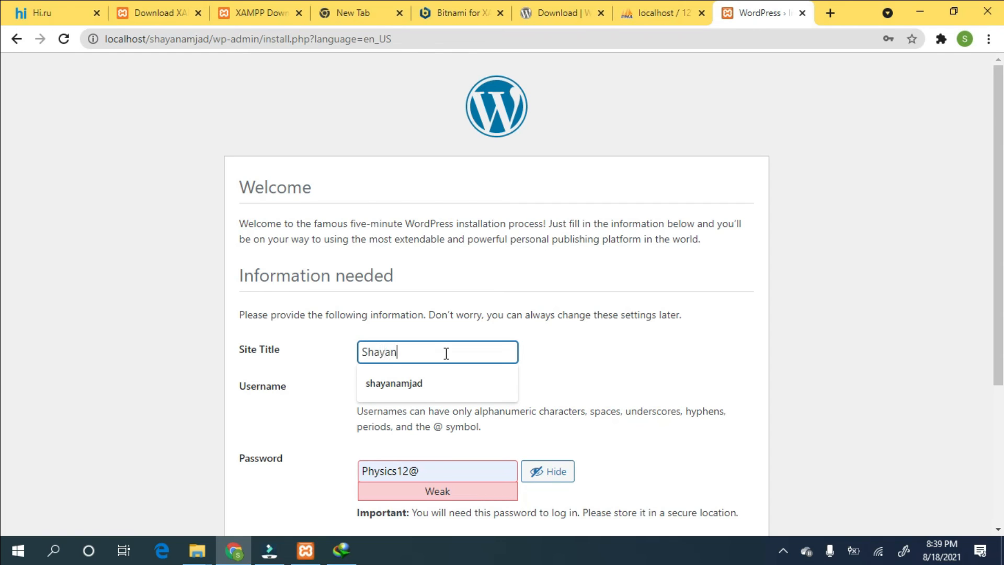
pyautogui.write(' Amjad')
# - Keep the admin username and replace the suggested password with a short weak password
pyautogui.doubleClick(434, 387)
pyautogui.click(613, 361)
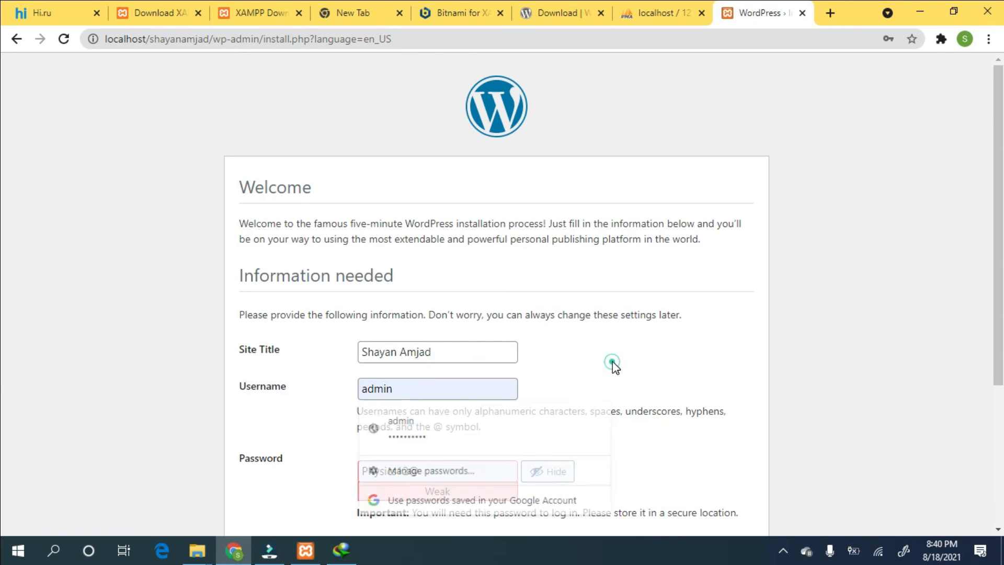
pyautogui.click(499, 463)
pyautogui.hotkey('ctrl', 'a')
pyautogui.press('BackSpace')
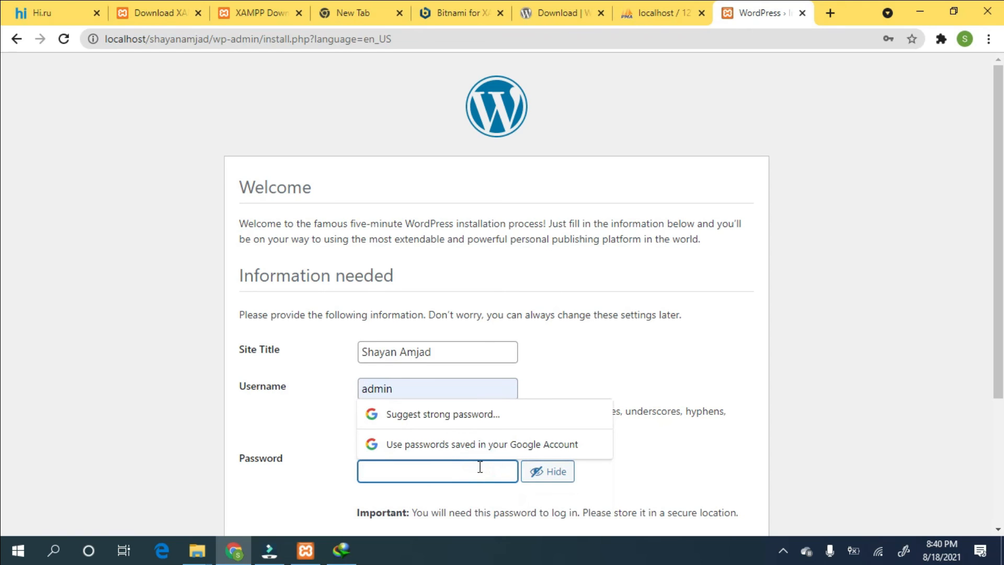
pyautogui.write('admin234')
pyautogui.click(644, 473)
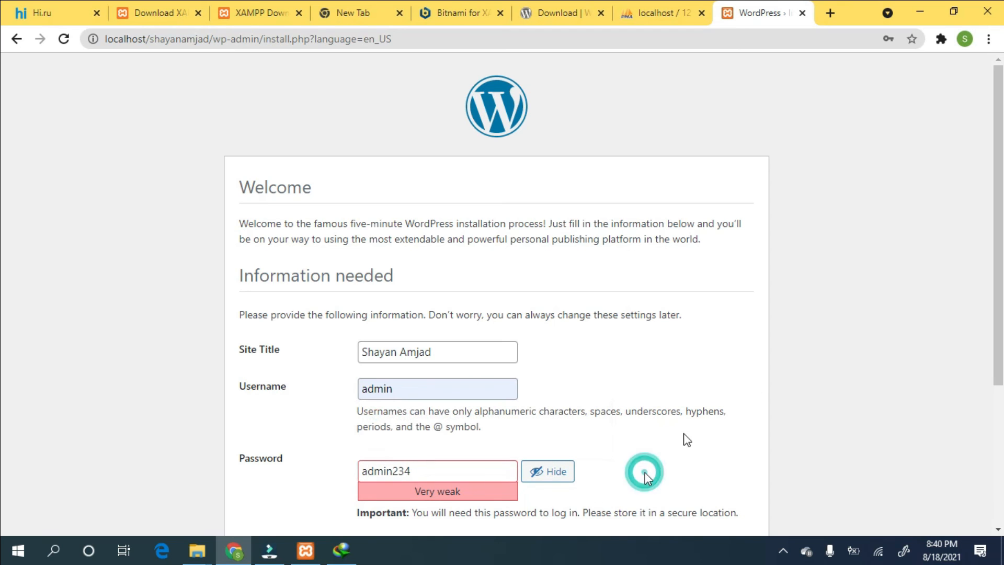
# - Confirm the weak password, leave search engine visibility unchanged, and submit the install form
pyautogui.scroll(-3, 752, 387)
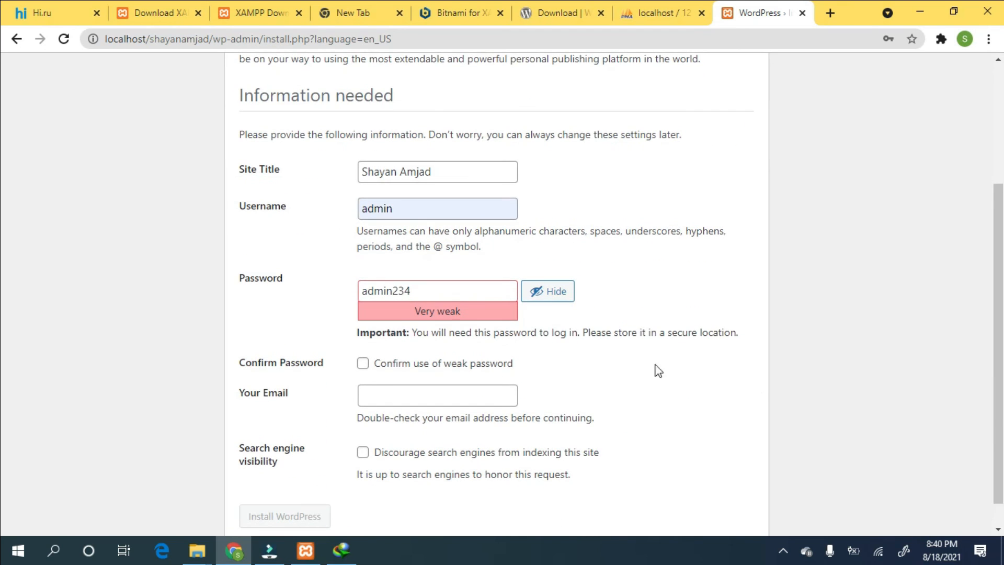
pyautogui.click(362, 363)
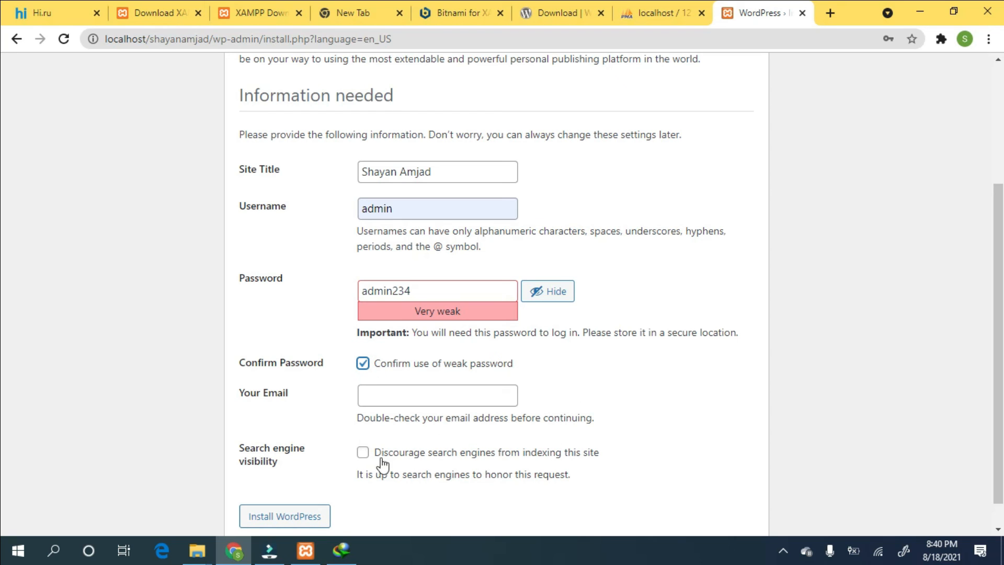
pyautogui.click(362, 452)
pyautogui.click(363, 452)
pyautogui.scroll(-1, 656, 435)
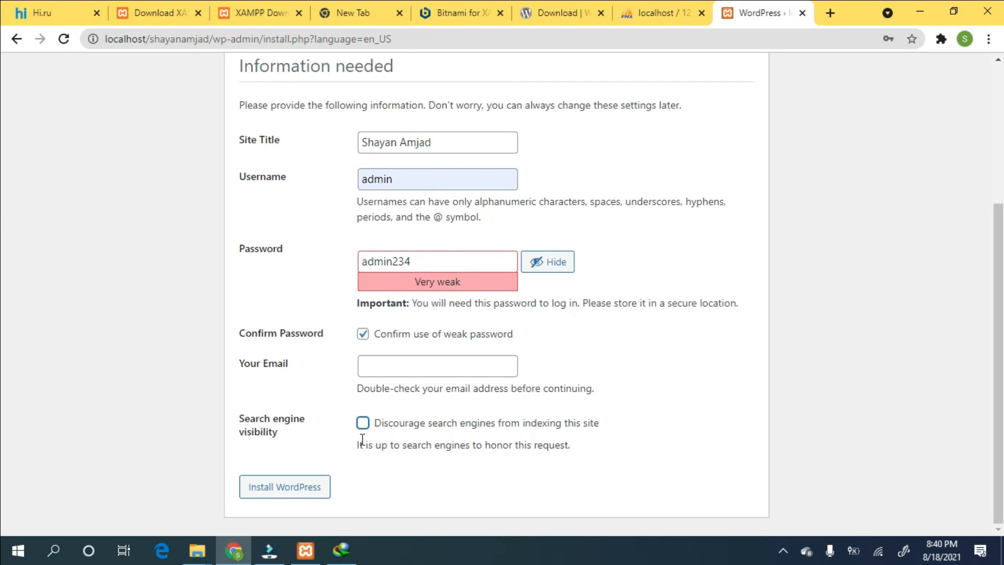
pyautogui.click(286, 497)
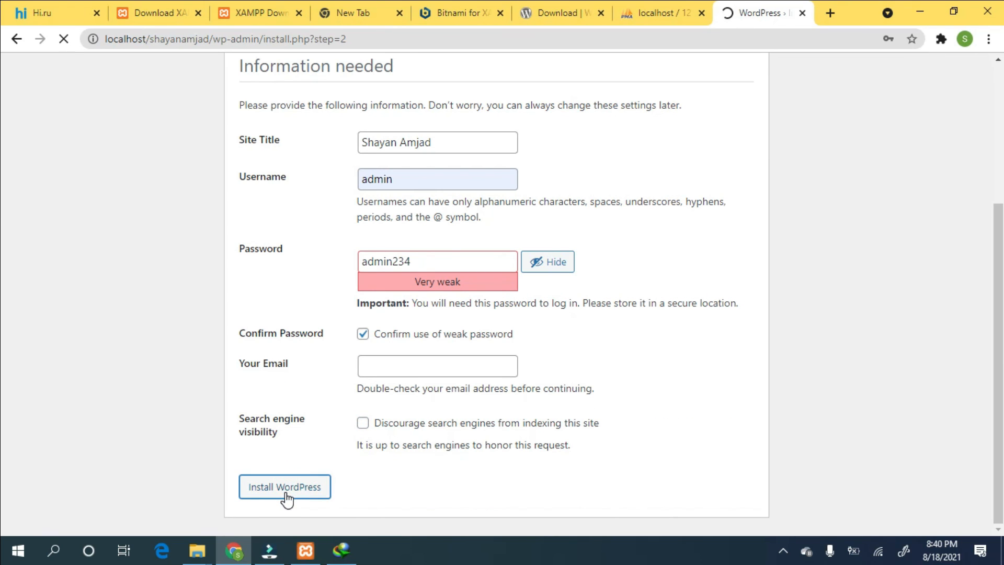
pyautogui.scroll(-3, 287, 500)
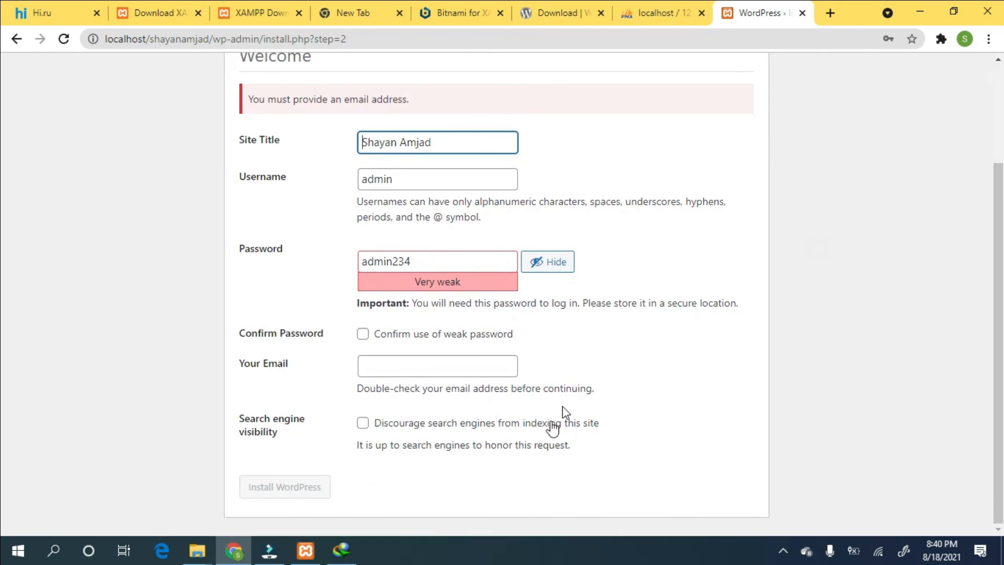
# - Fill in the admin email from the saved address, reconfirm the weak password, and install WordPress
pyautogui.click(442, 373)
pyautogui.click(416, 398)
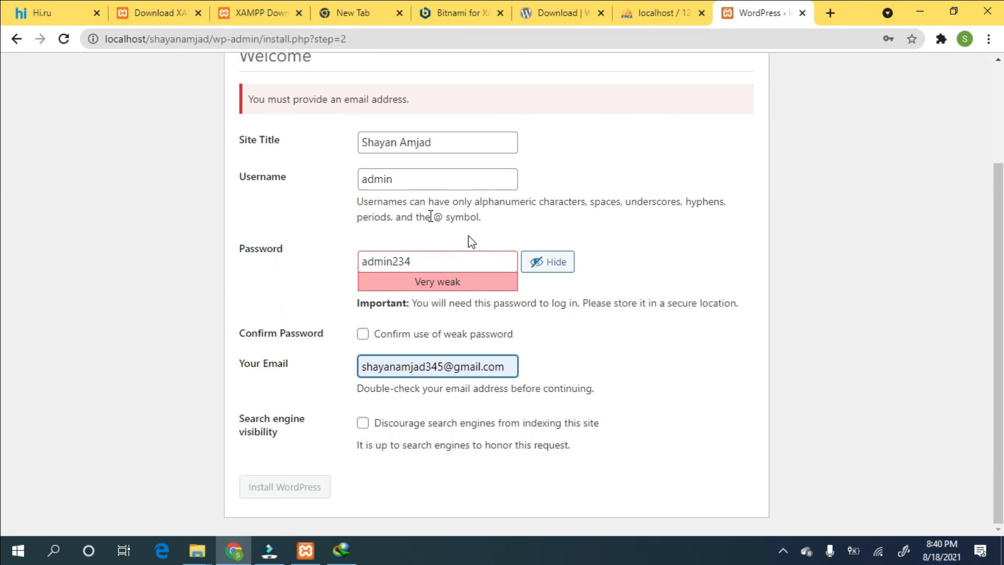
pyautogui.click(462, 250)
pyautogui.click(363, 335)
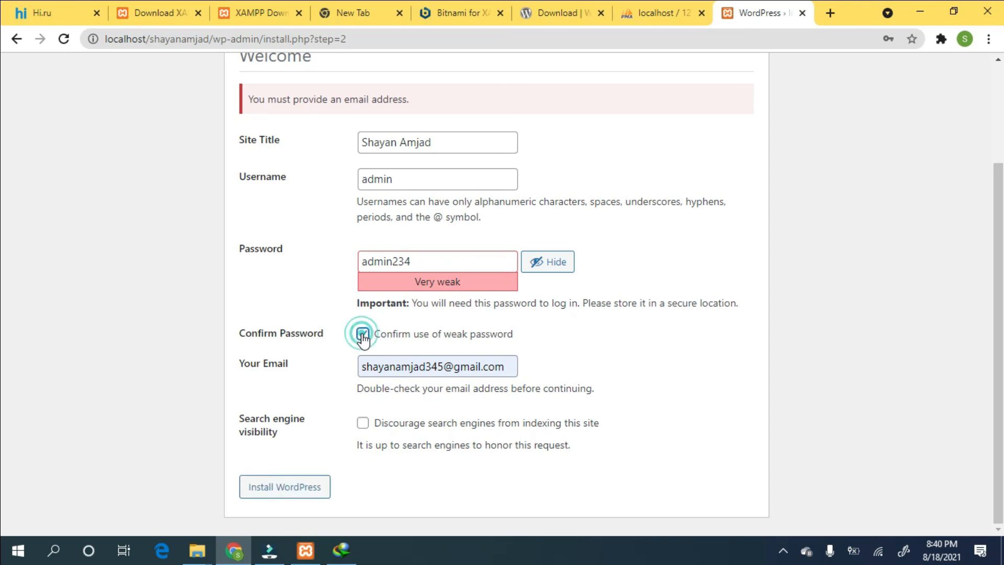
pyautogui.click(284, 492)
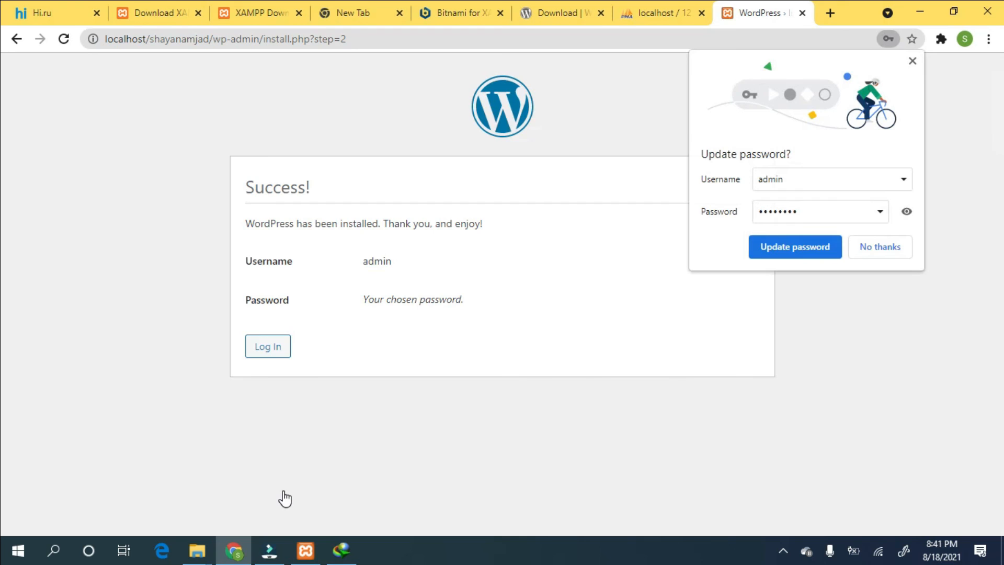
# - Save the password in Chrome, then log in as admin with Remember Me ticked
pyautogui.click(794, 254)
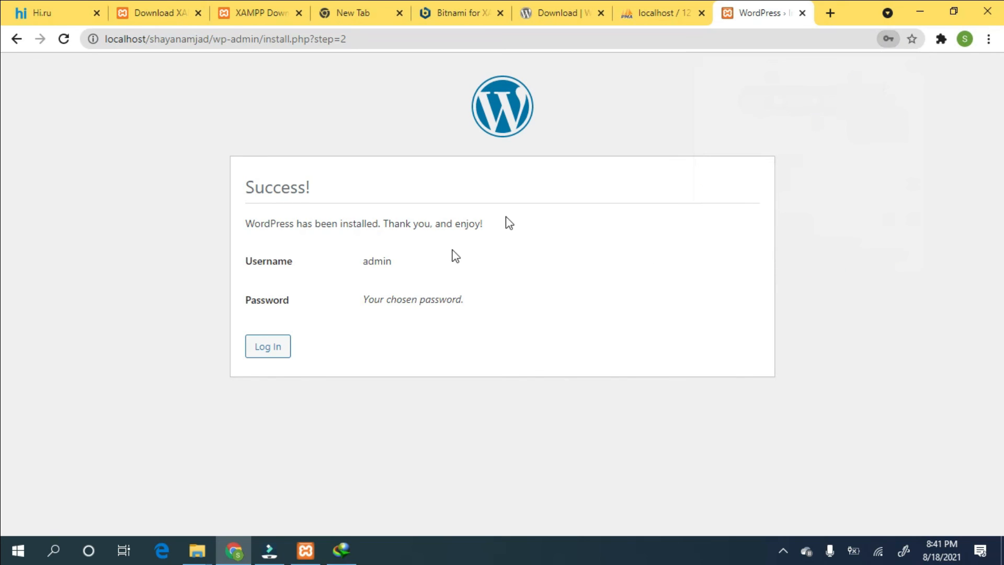
pyautogui.click(268, 346)
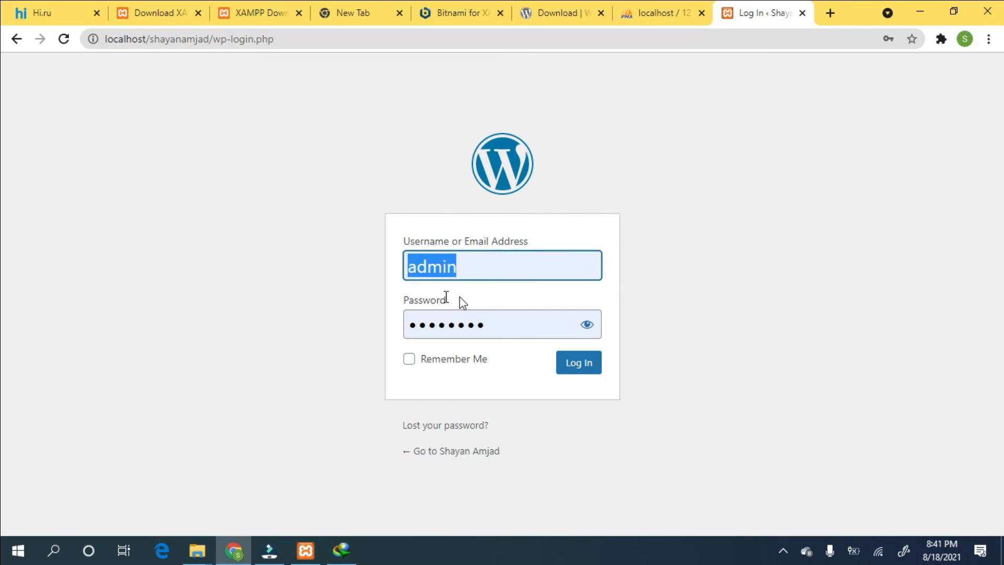
pyautogui.click(495, 272)
pyautogui.click(644, 250)
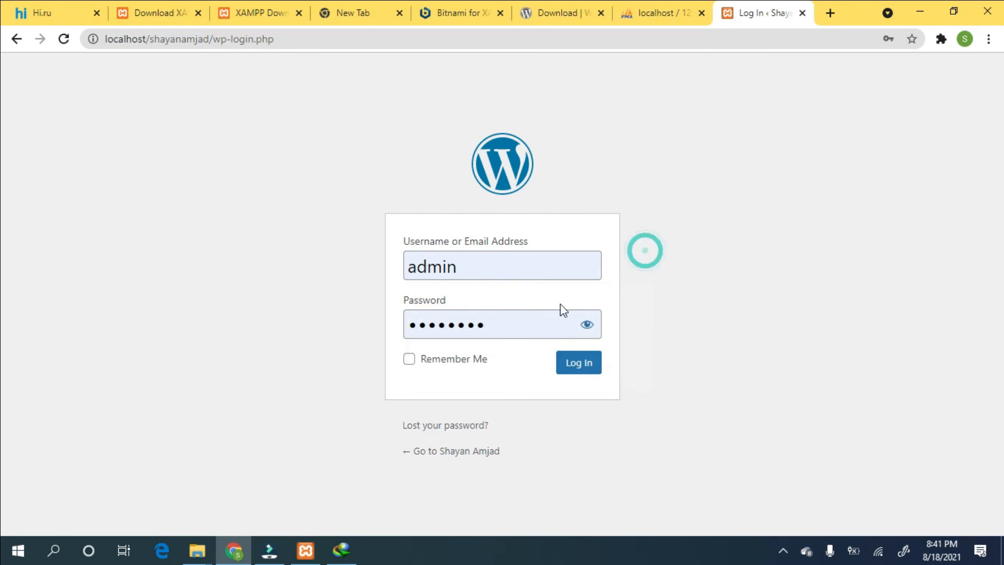
pyautogui.click(586, 324)
pyautogui.click(506, 326)
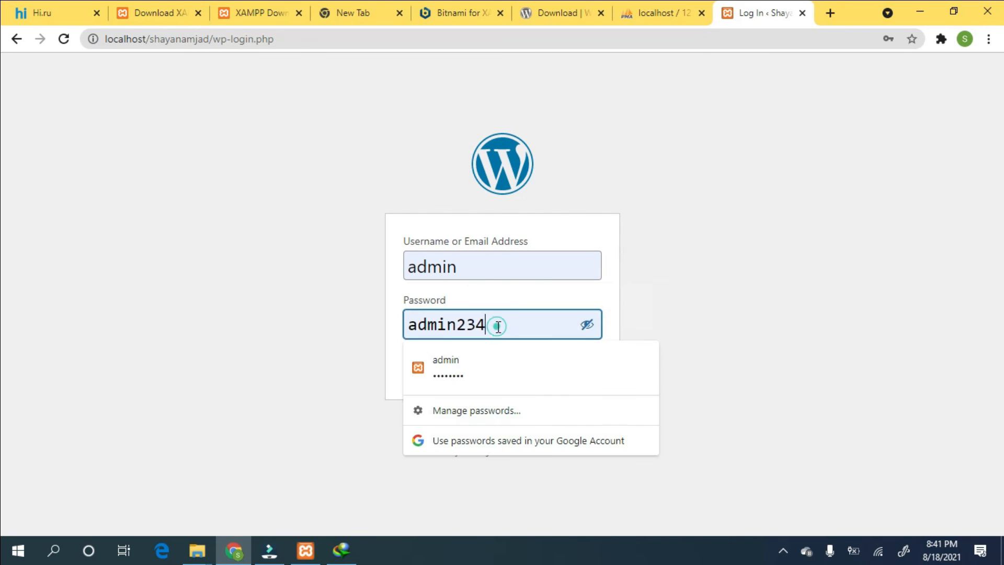
pyautogui.click(355, 353)
pyautogui.click(406, 362)
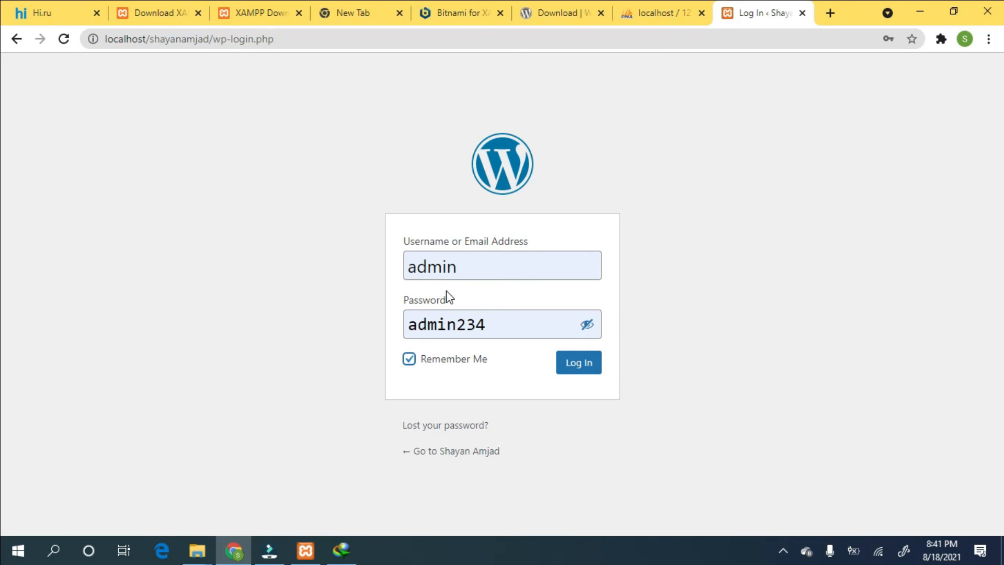
pyautogui.click(591, 371)
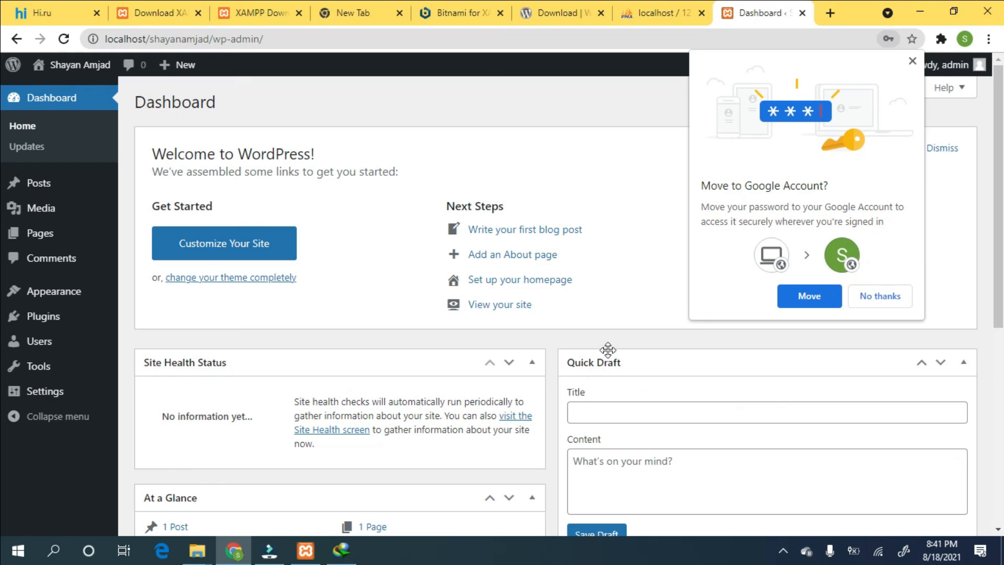
# - Dismiss Chrome's offer to move the saved password to a Google Account
pyautogui.click(881, 297)
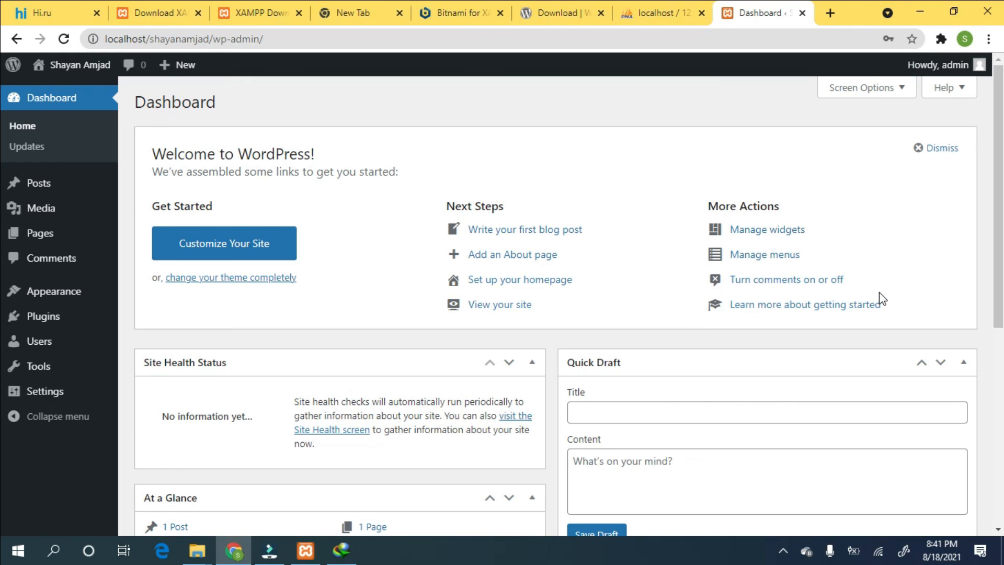